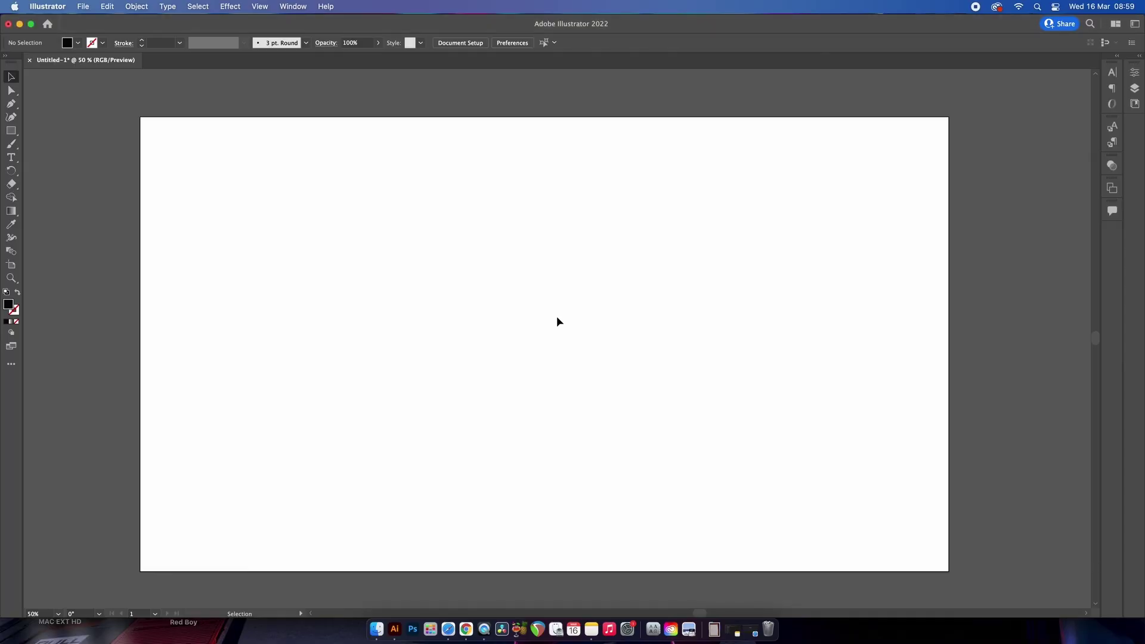
- Draw a black rectangle filling the whole 1920 × 1080 px artboard, then deselect it
key("m")
left_click_drag(139, 116, 950, 572)
key("v")
left_click(1053, 544)
left_click(829, 449)
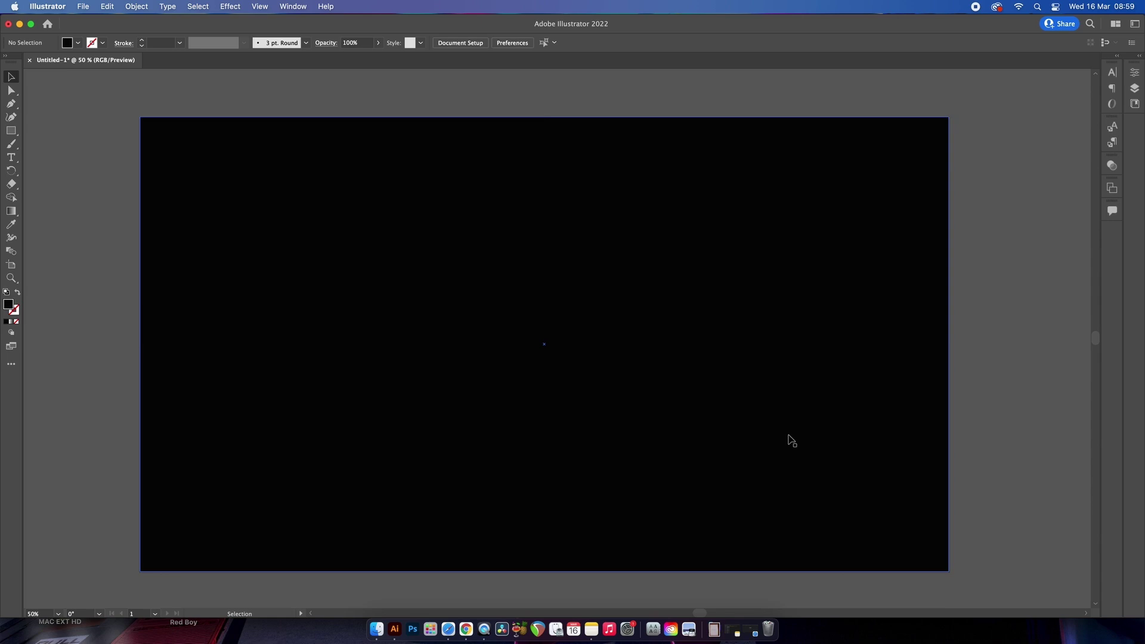
key("super+shift+a")
scroll(613, 355, "left", 2)
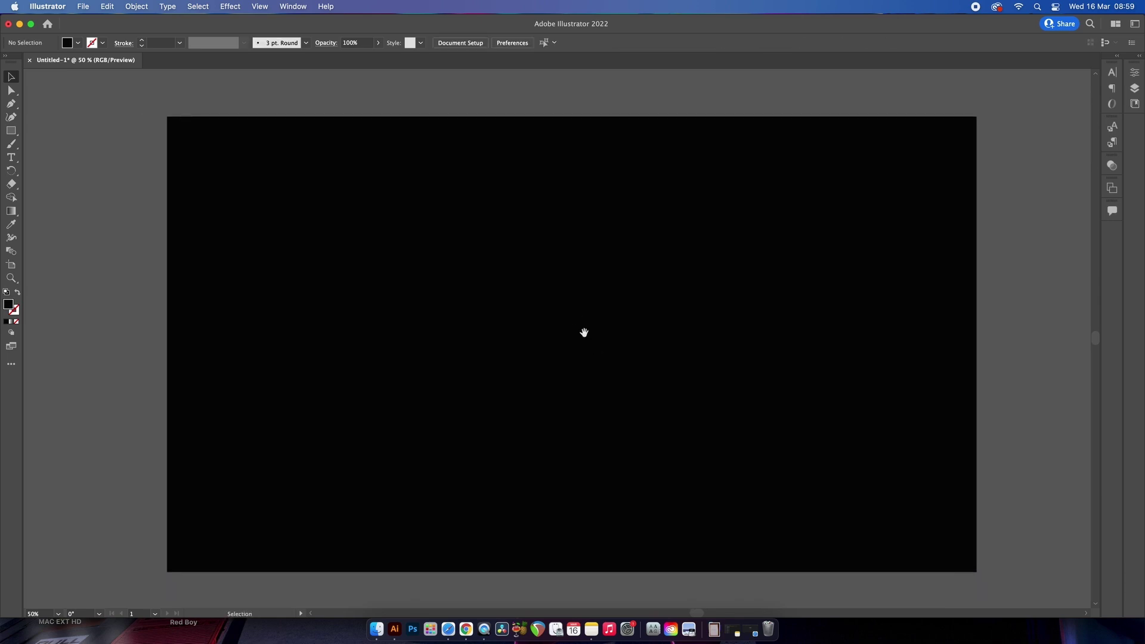
- Draw a straight horizontal line about 880 px wide above the artboard, black-stroked, no fill
left_click_drag(566, 209, 552, 395)
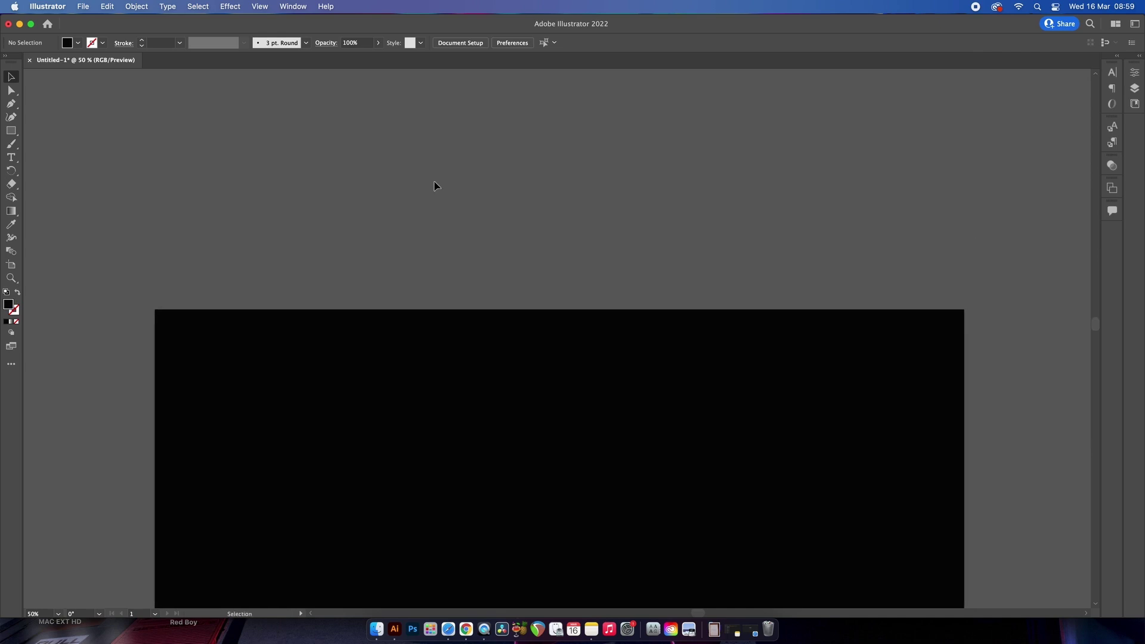
key("p")
key("shift+x")
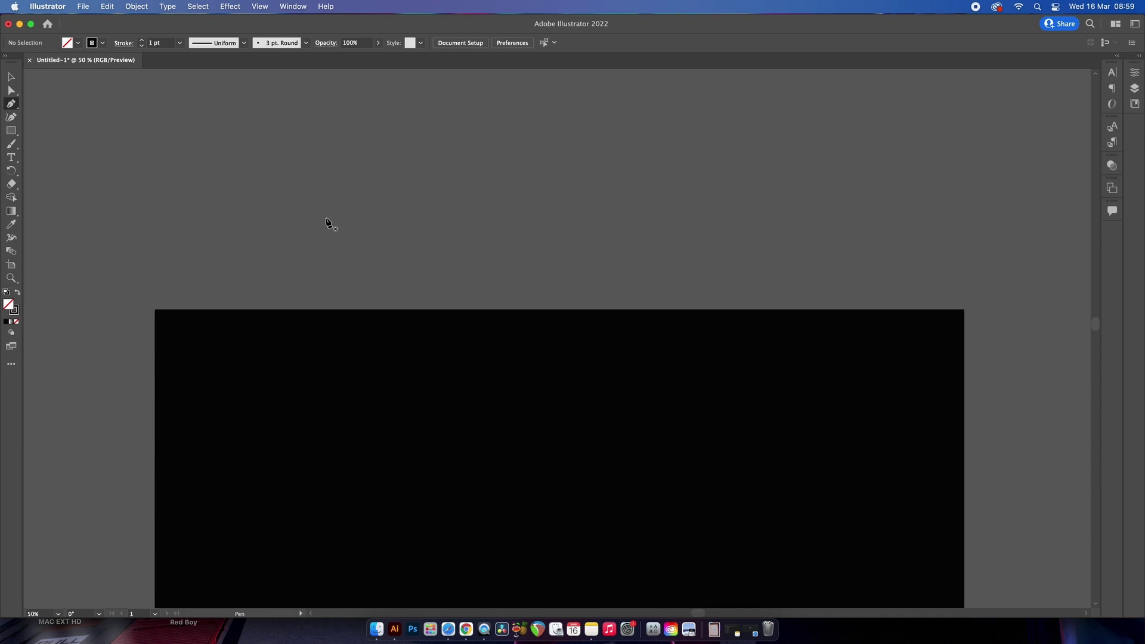
left_click(316, 221)
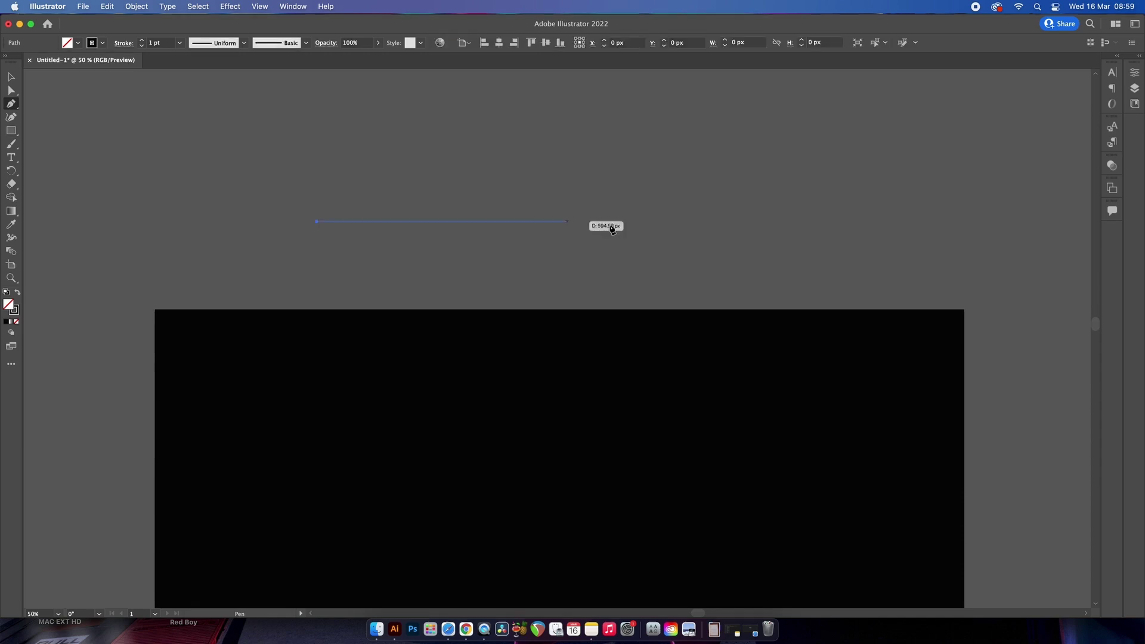
left_click(689, 222)
- Select the straight line above the artboard
key("v")
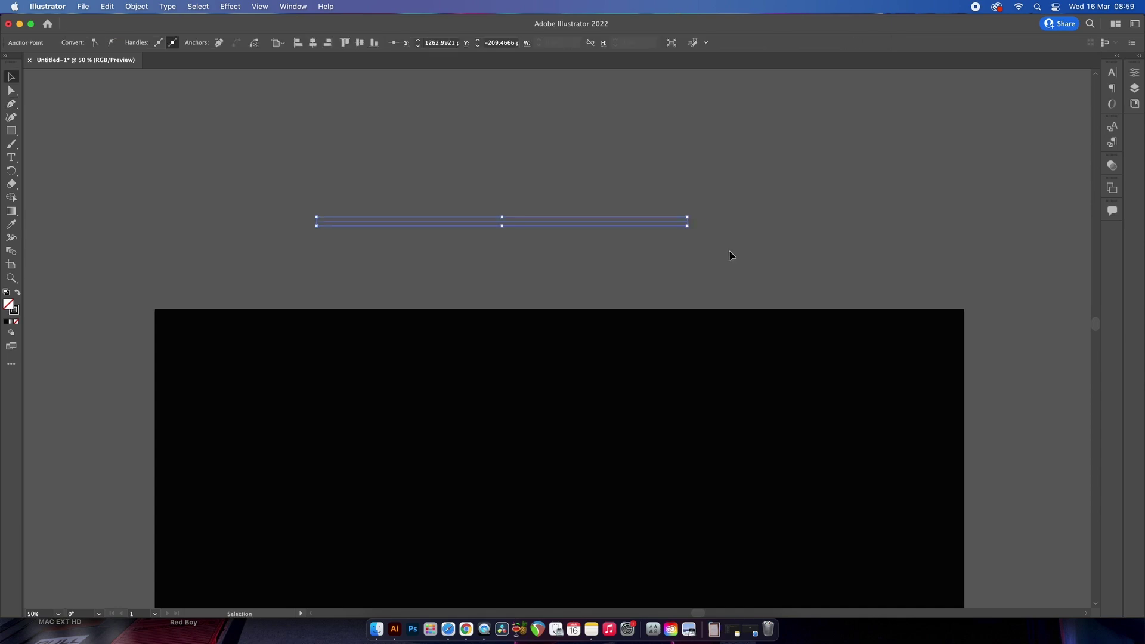
left_click(663, 266)
scroll(662, 266, "up", 1)
scroll(662, 266, "left", 1)
left_click(611, 247)
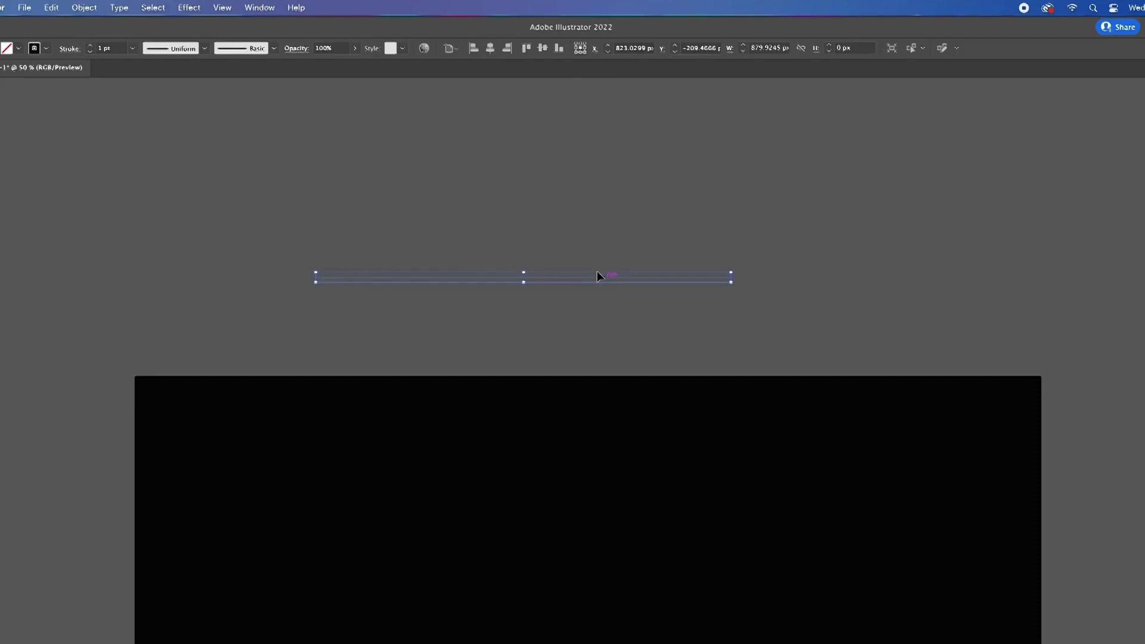
- Apply a smooth Zig Zag effect to the line with size raised to about 23 px
left_click(65, 11)
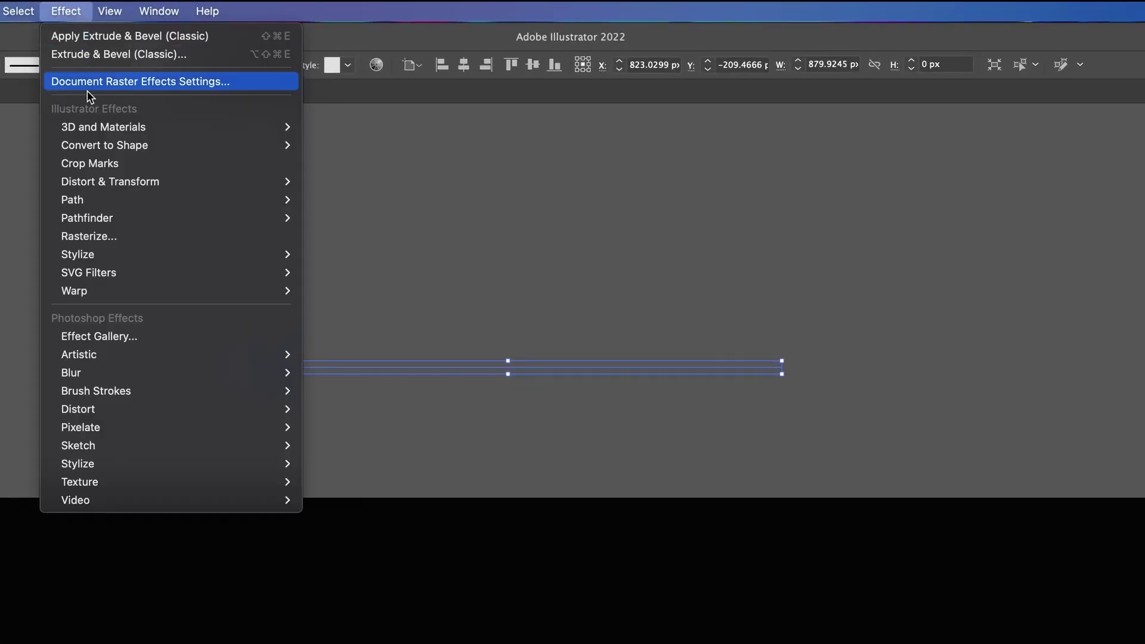
mouse_move(108, 181)
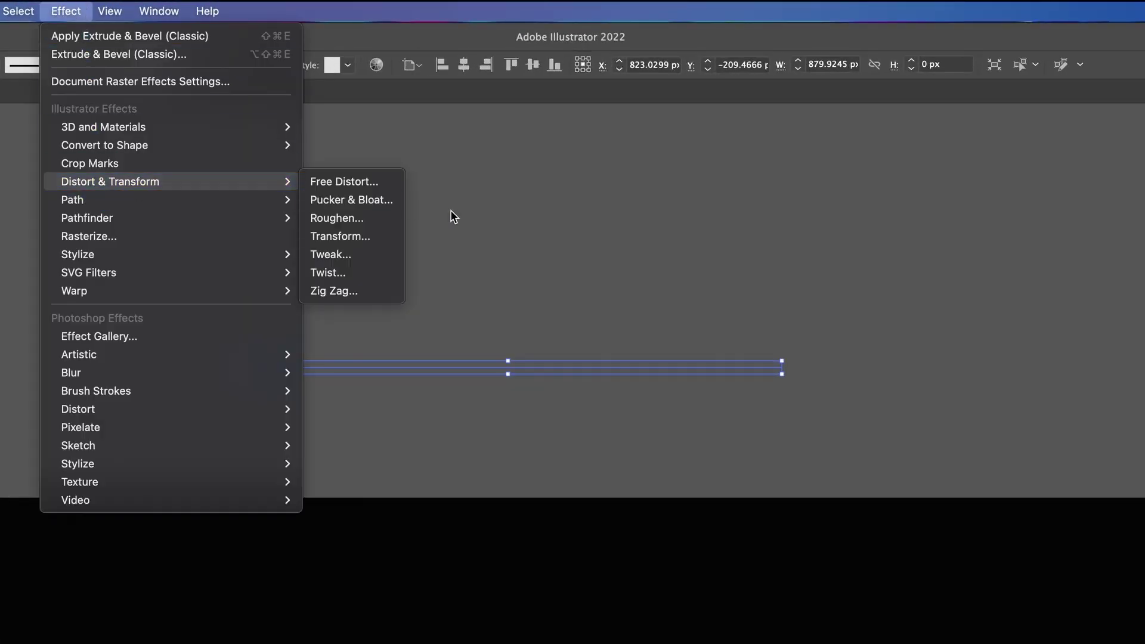
left_click(395, 295)
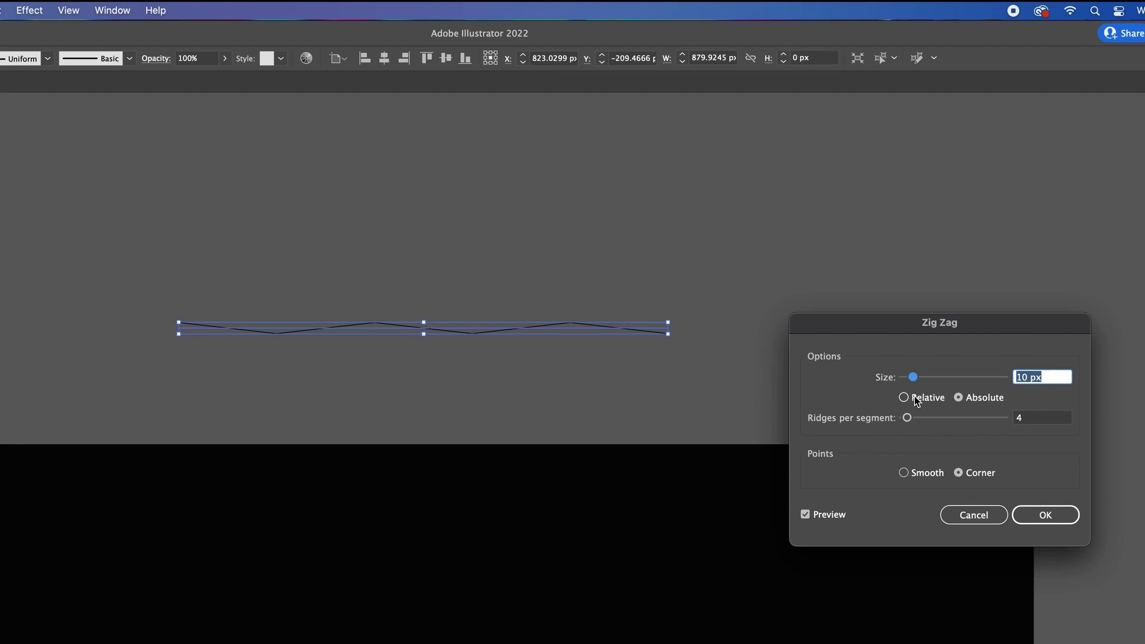
left_click(905, 472)
left_click_drag(913, 376, 924, 382)
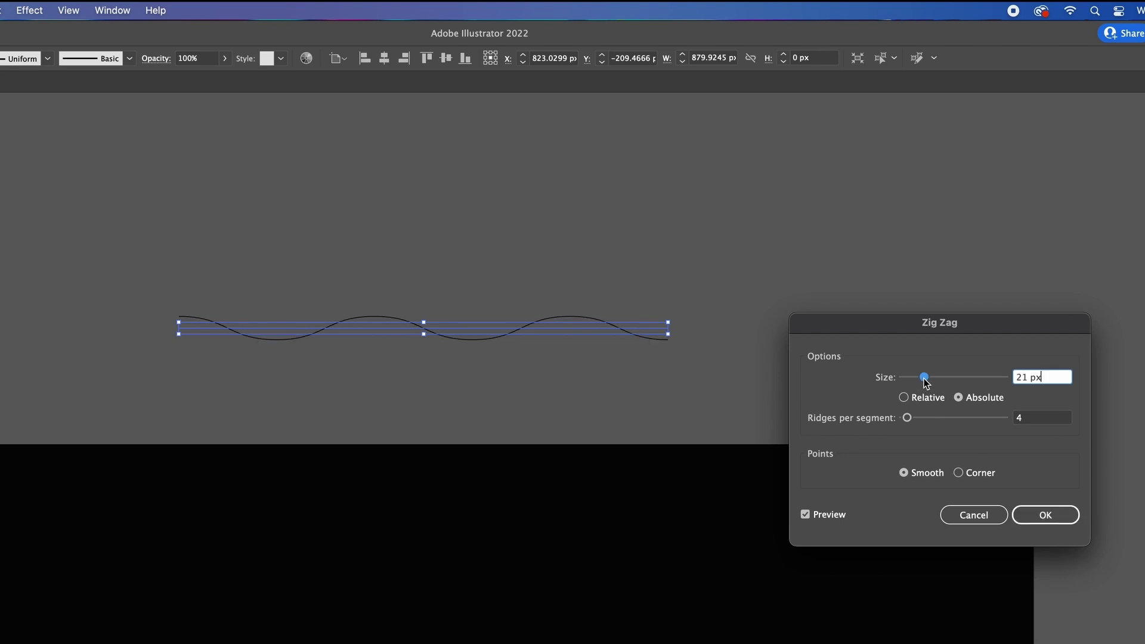
left_click_drag(923, 377, 926, 377)
key("Return")
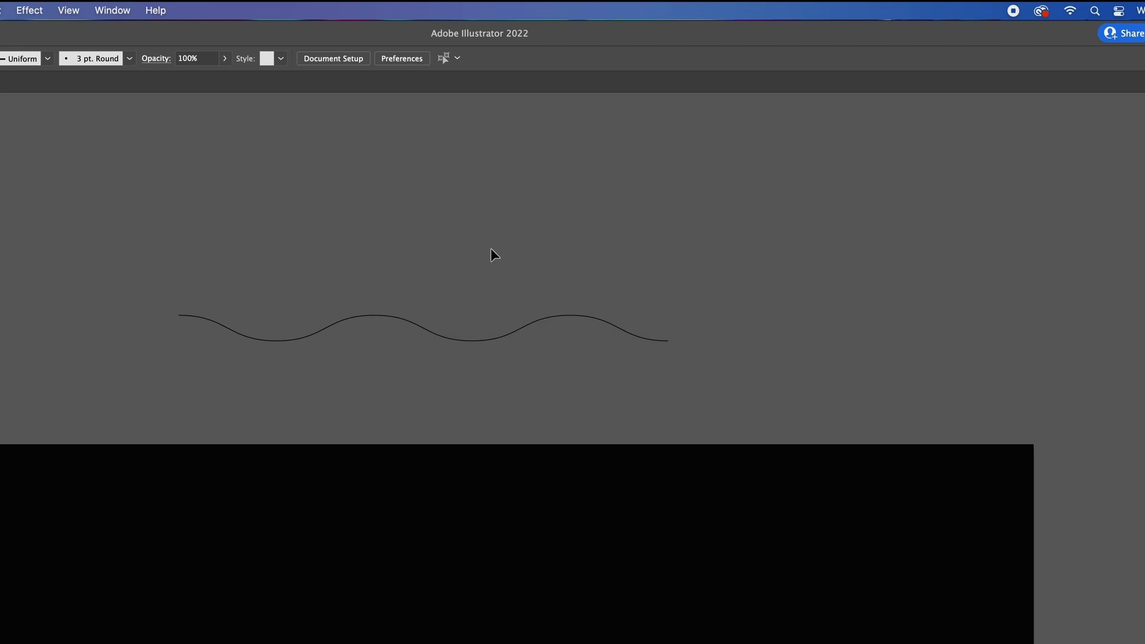
- Move the wave up-right and open the classic 3D Extrude & Bevel options with preview visible
left_click_drag(504, 330, 574, 320)
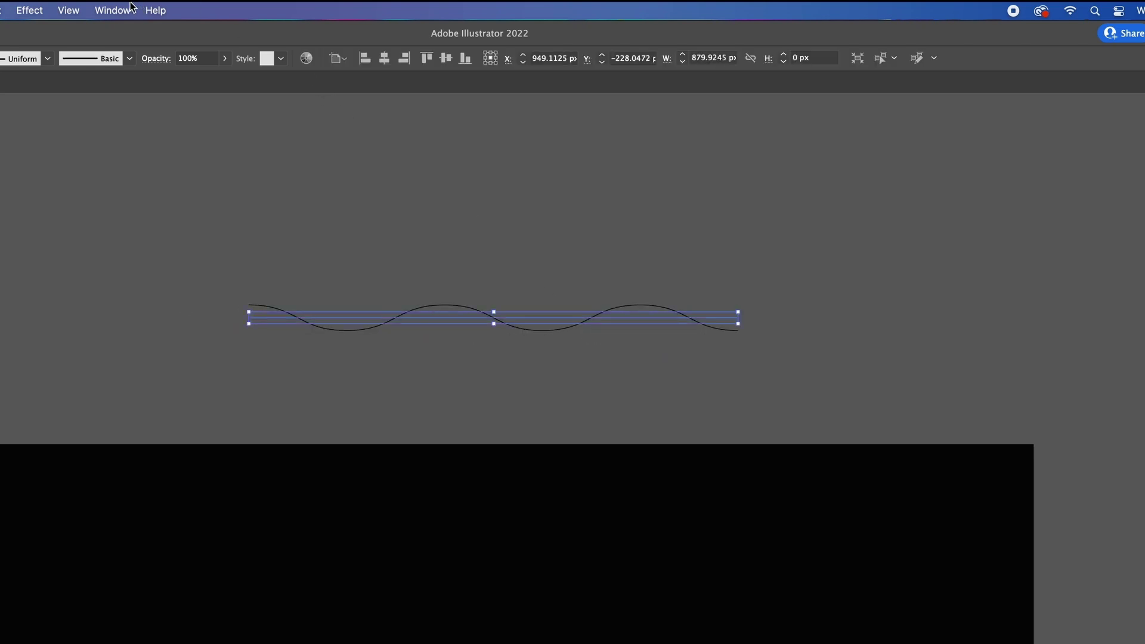
left_click(29, 11)
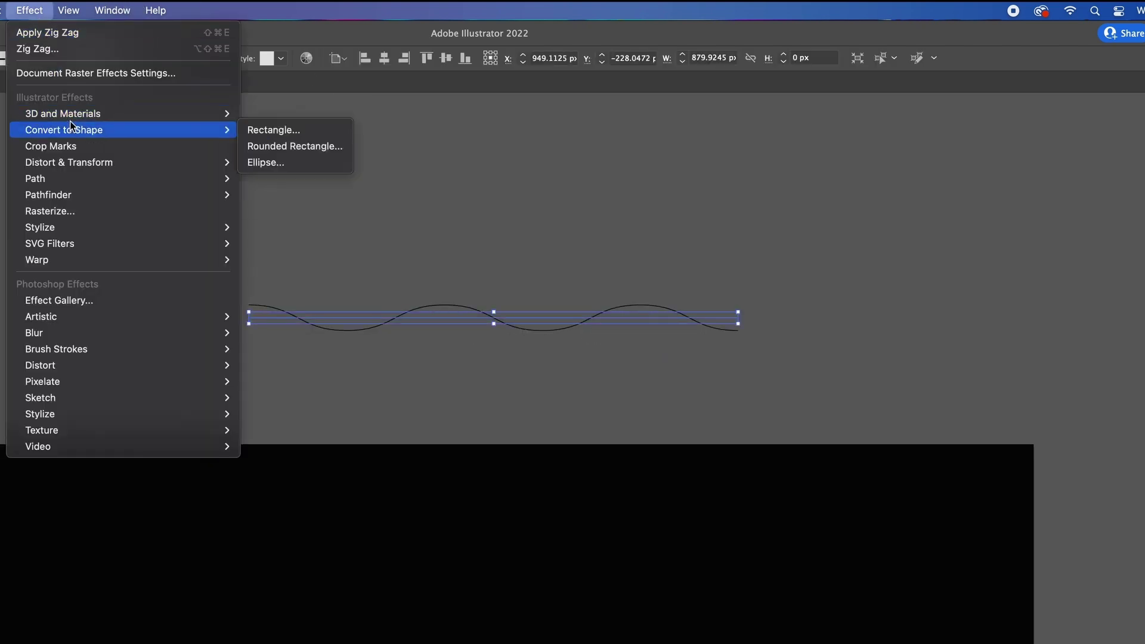
mouse_move(77, 114)
mouse_move(296, 195)
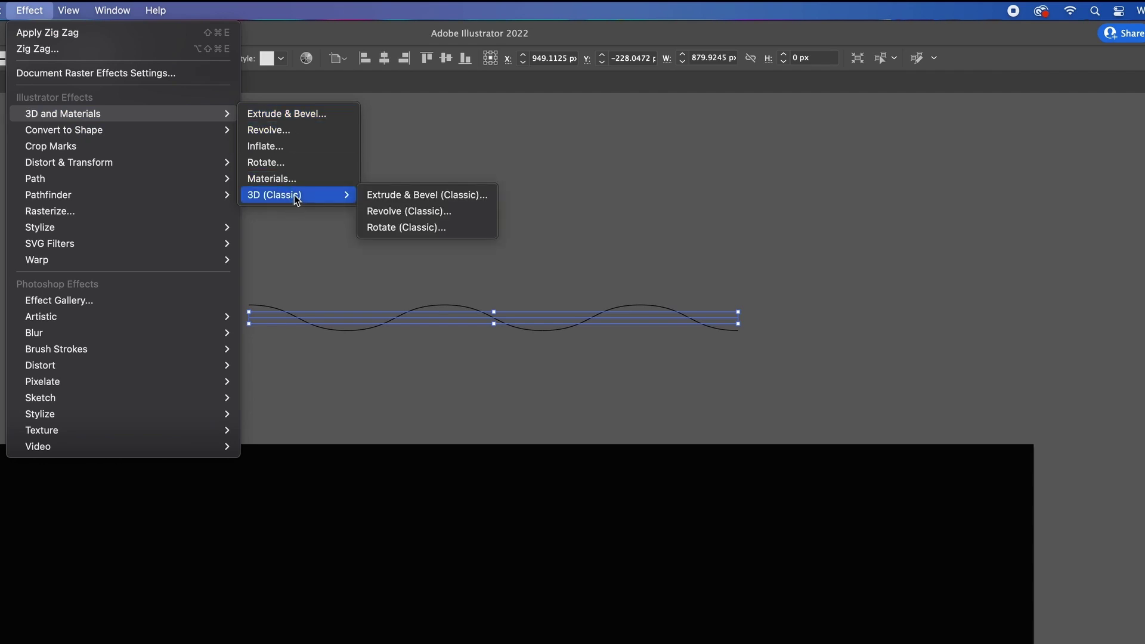
left_click(478, 196)
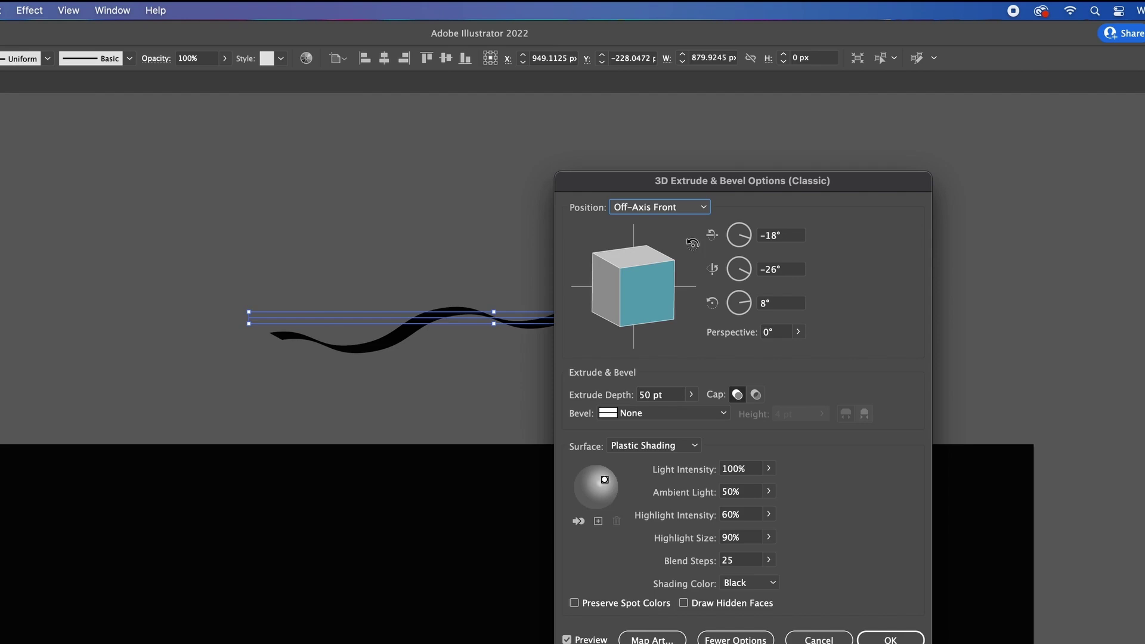
left_click_drag(720, 181, 944, 149)
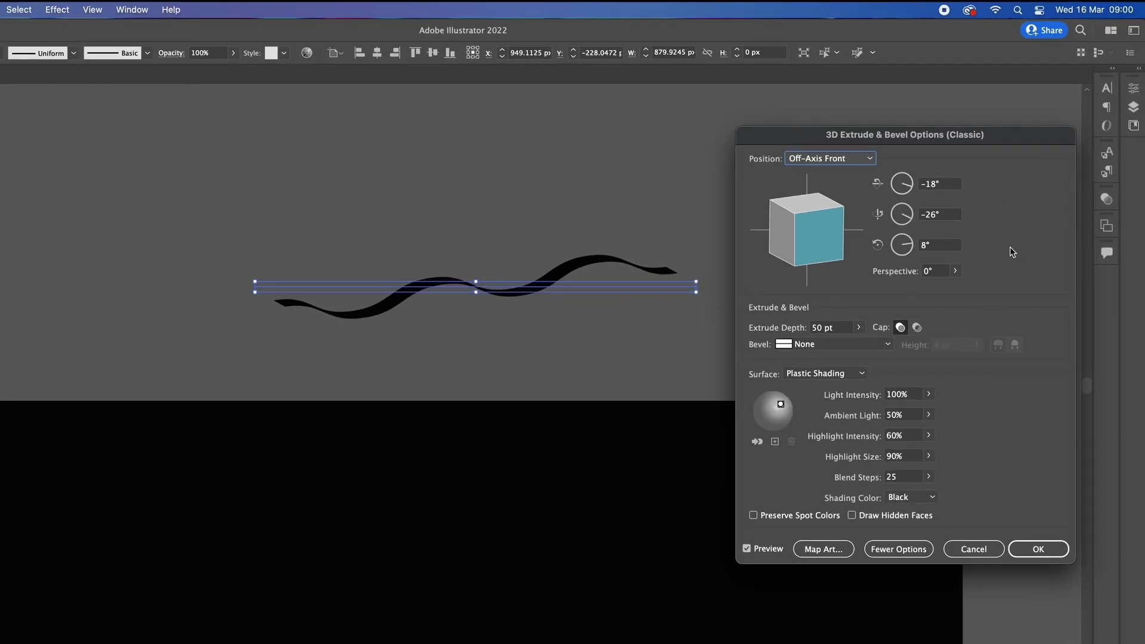
- Set 128° perspective, 805 pt extrude depth and a custom rotation, then place the ribbon up-right
left_click(961, 272)
left_click_drag(903, 287, 945, 294)
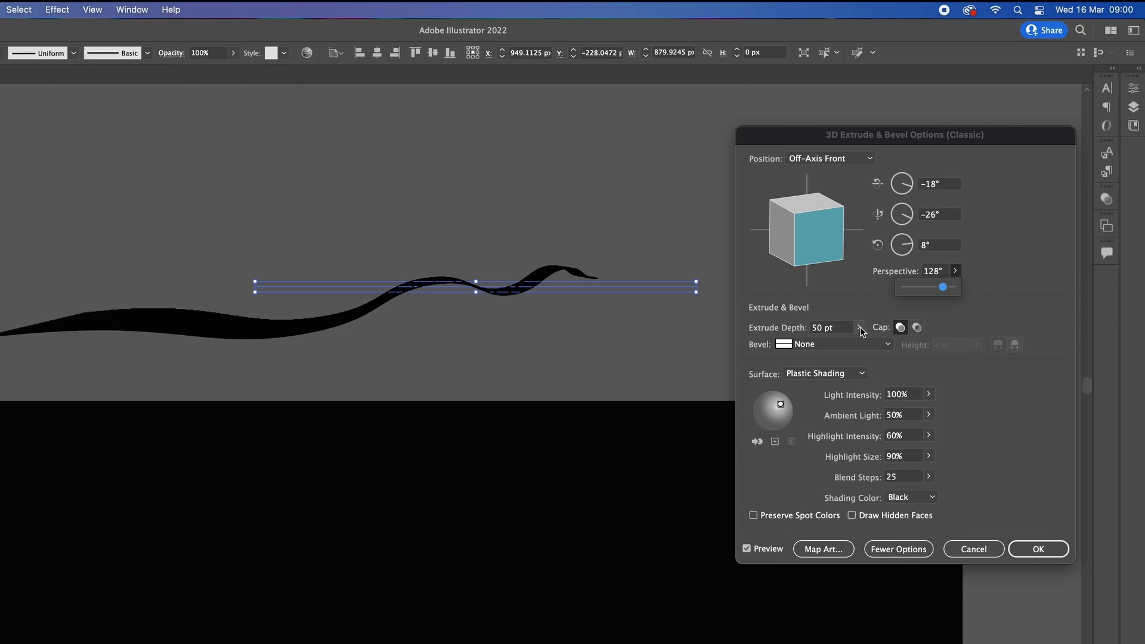
left_click_drag(860, 327, 829, 344)
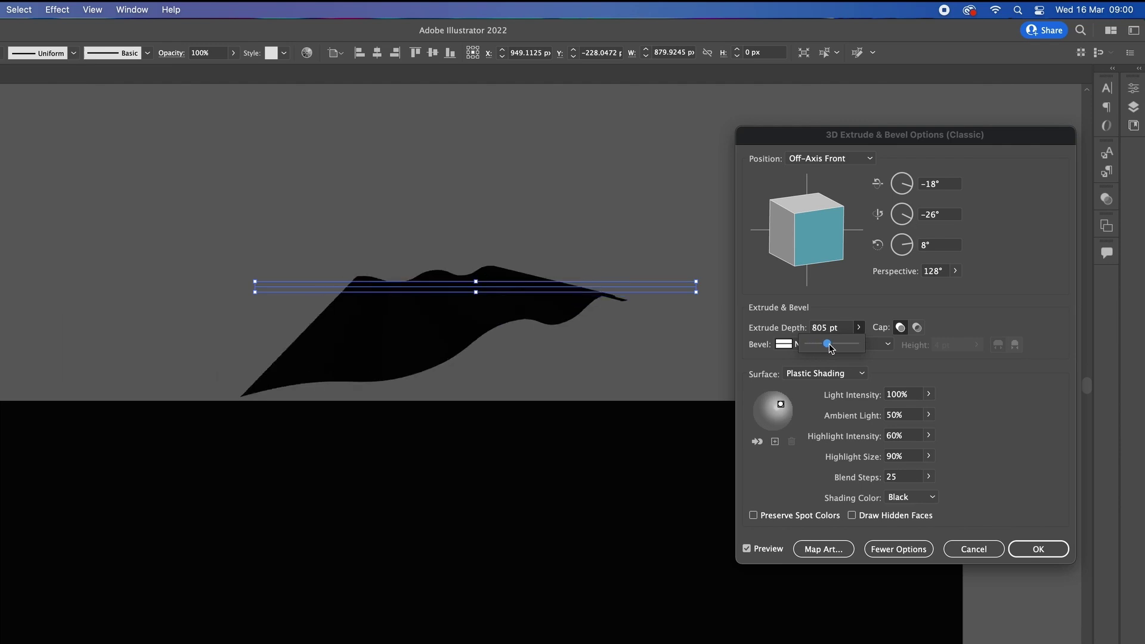
left_click(910, 187)
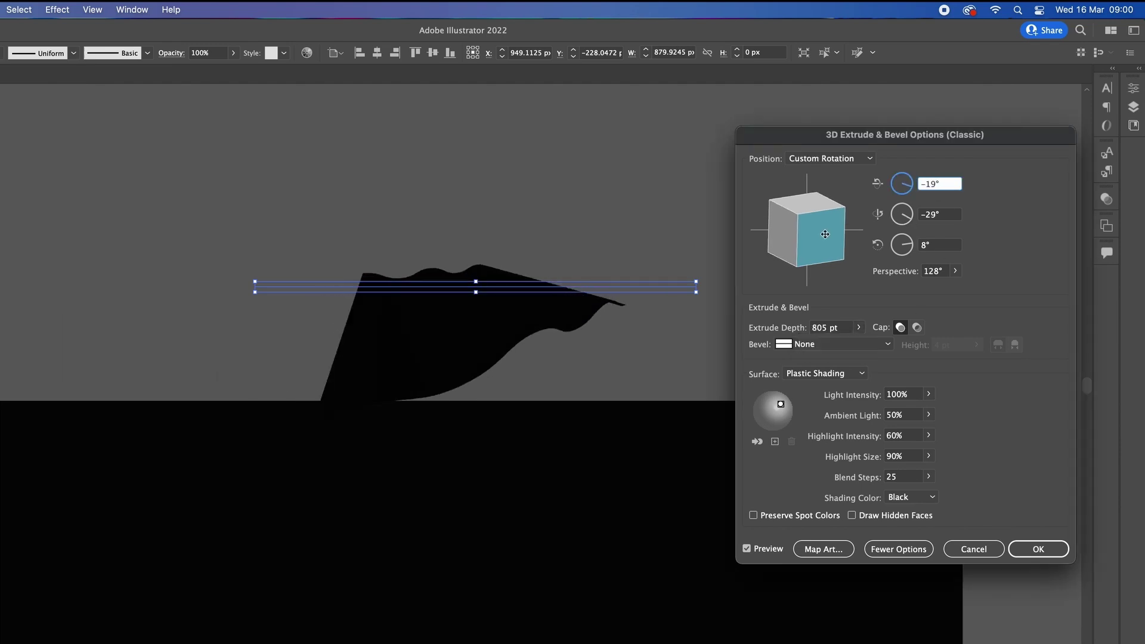
left_click_drag(818, 237, 831, 244)
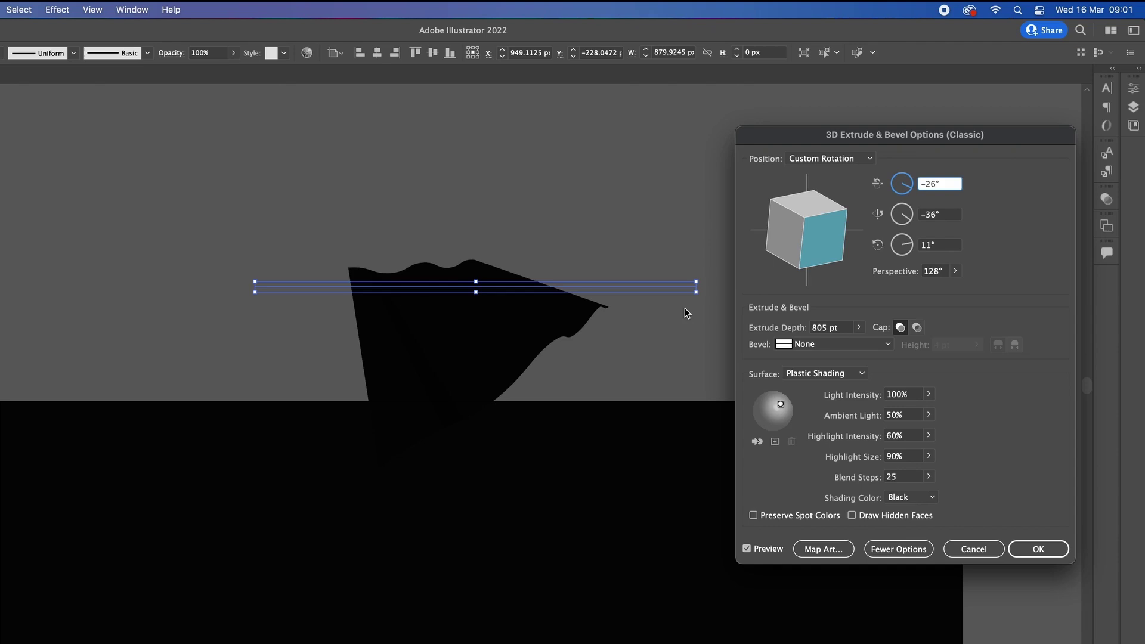
left_click(1013, 547)
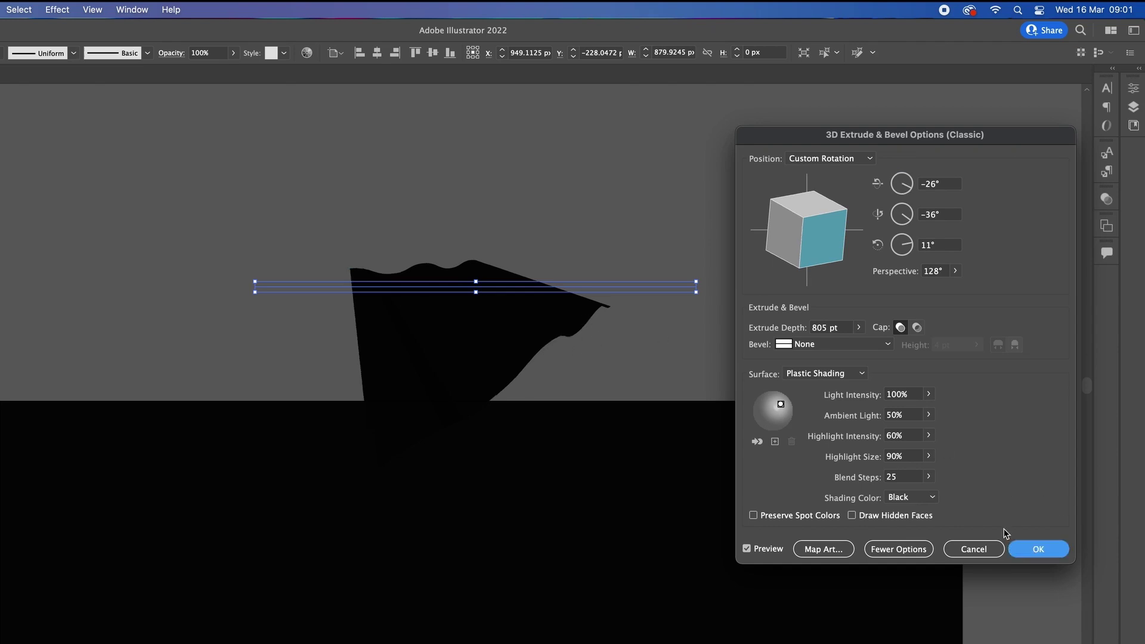
left_click_drag(537, 328, 642, 249)
left_click(753, 303)
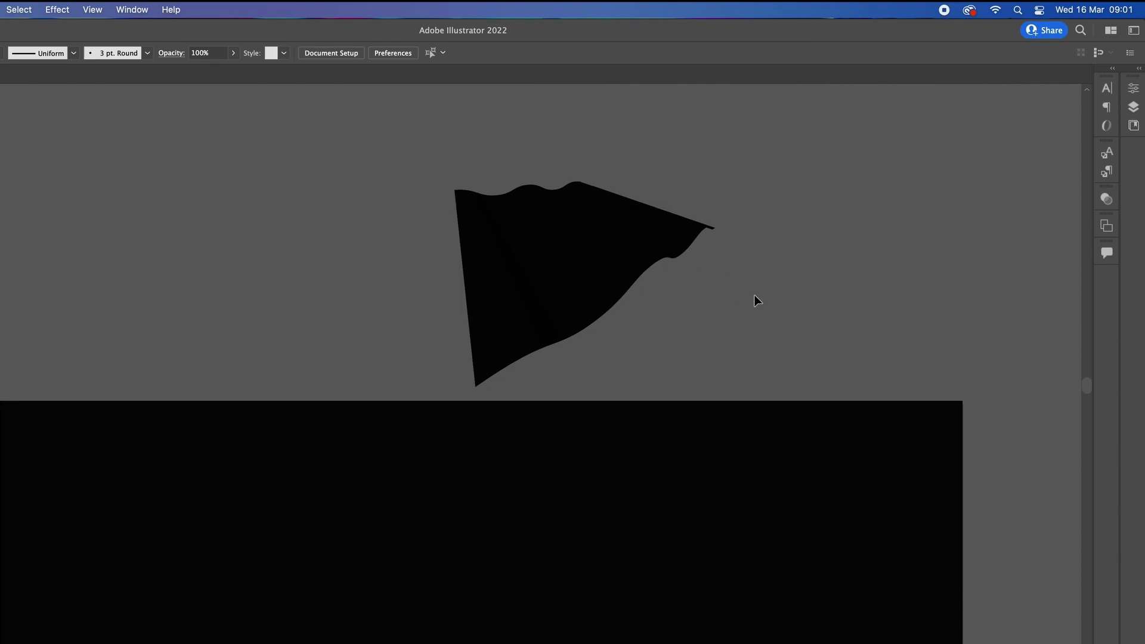
- Alt-drag a duplicate of the 3D ribbon to the left and deselect it
left_click(618, 279)
left_click_drag(605, 268, 222, 260)
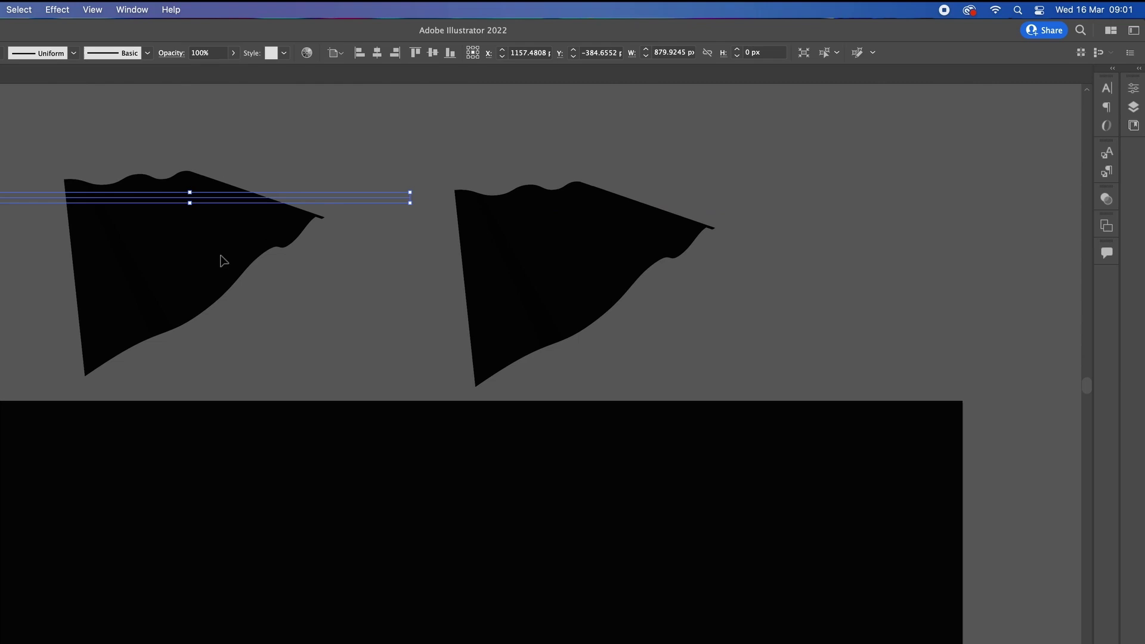
left_click(332, 265)
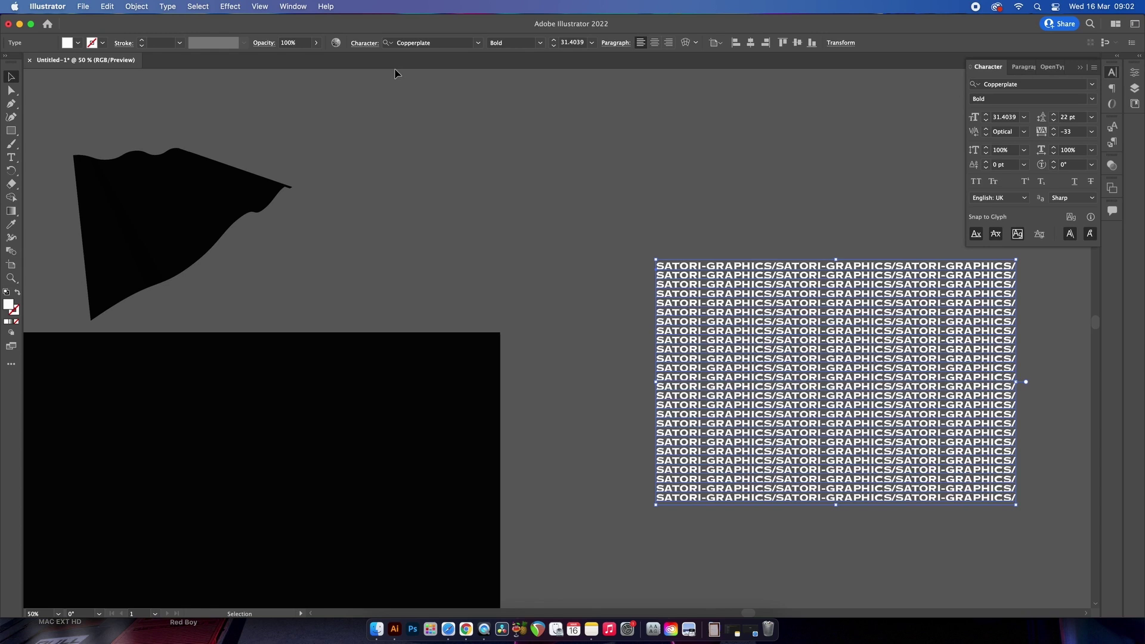
- Create a new symbol named 'White Text' from the SATORI-GRAPHICS text block in the Symbols panel
left_click(305, 7)
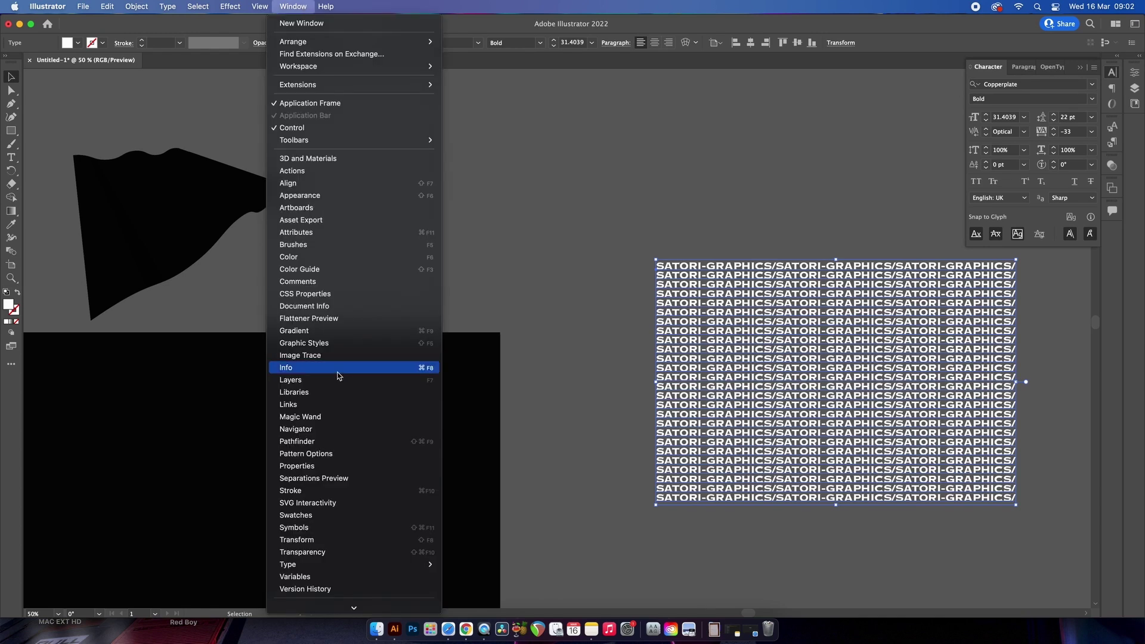
left_click(338, 527)
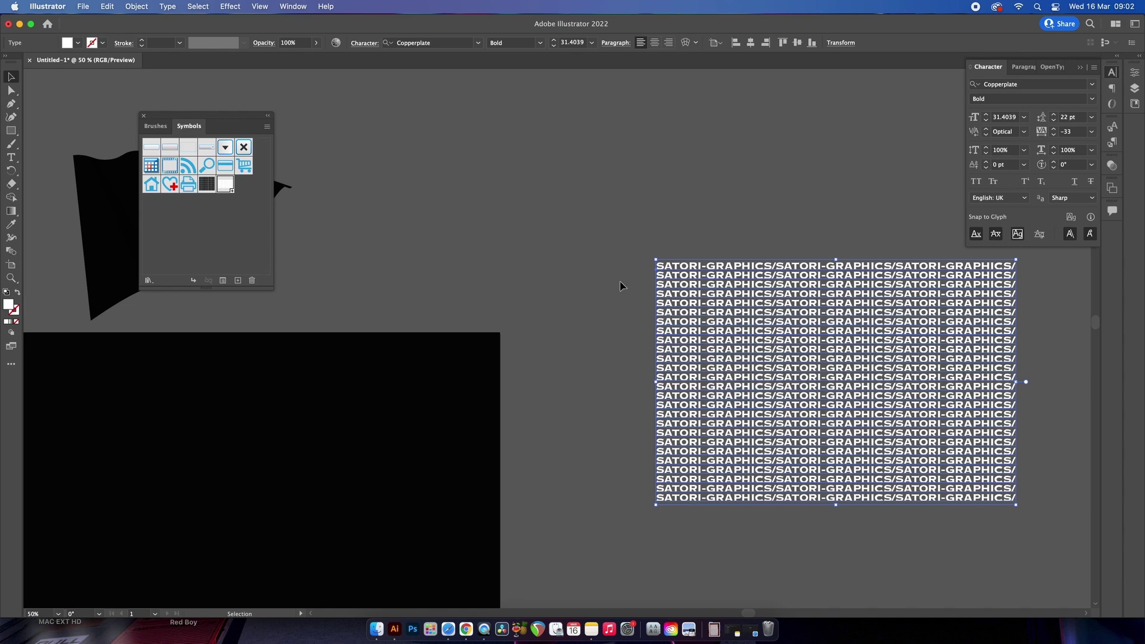
left_click_drag(226, 124, 480, 113)
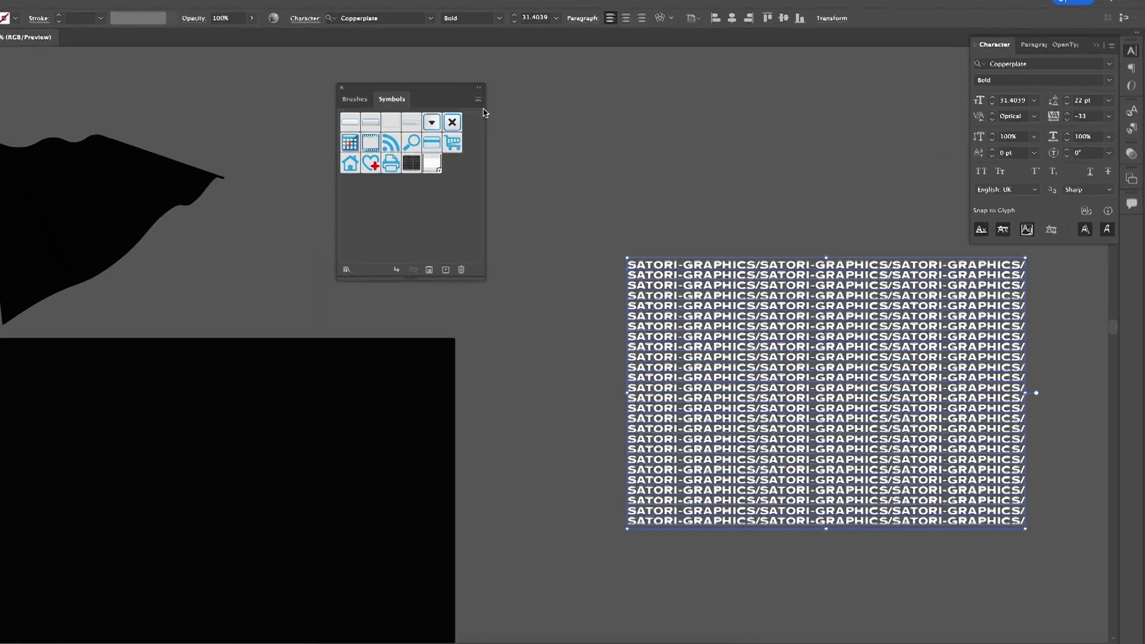
left_click(520, 117)
left_click(314, 27)
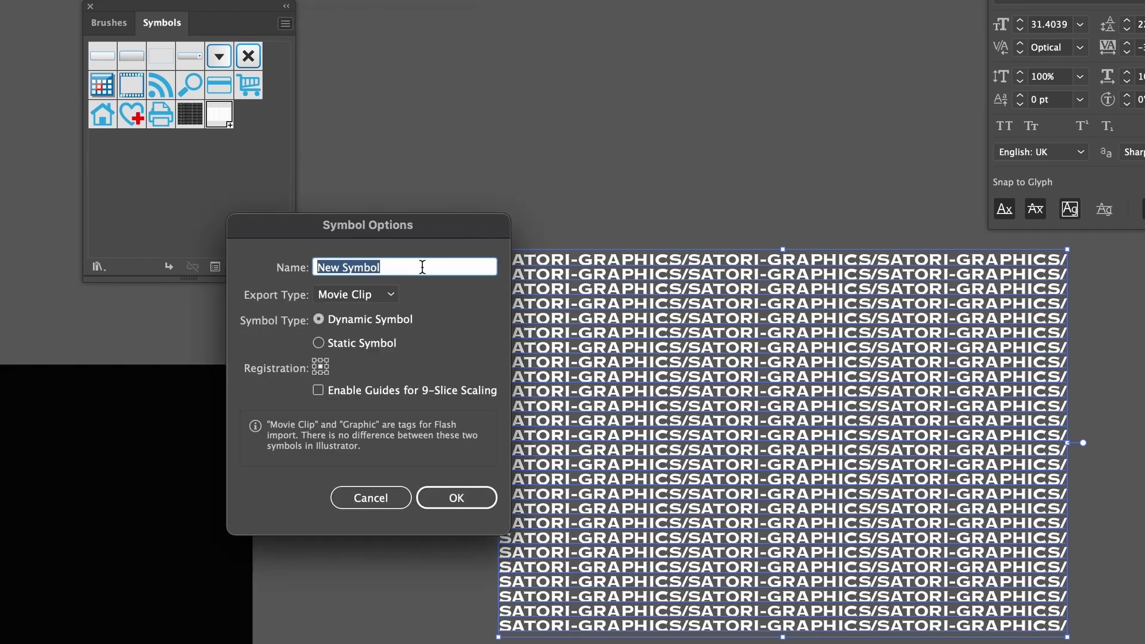
type("White TE")
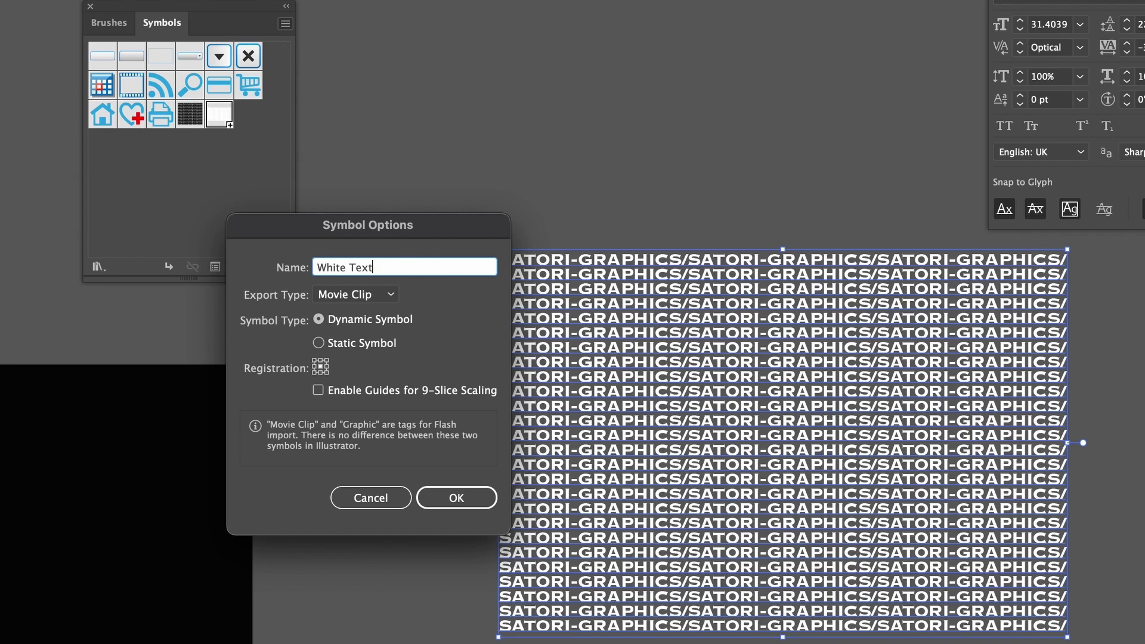
key("Return")
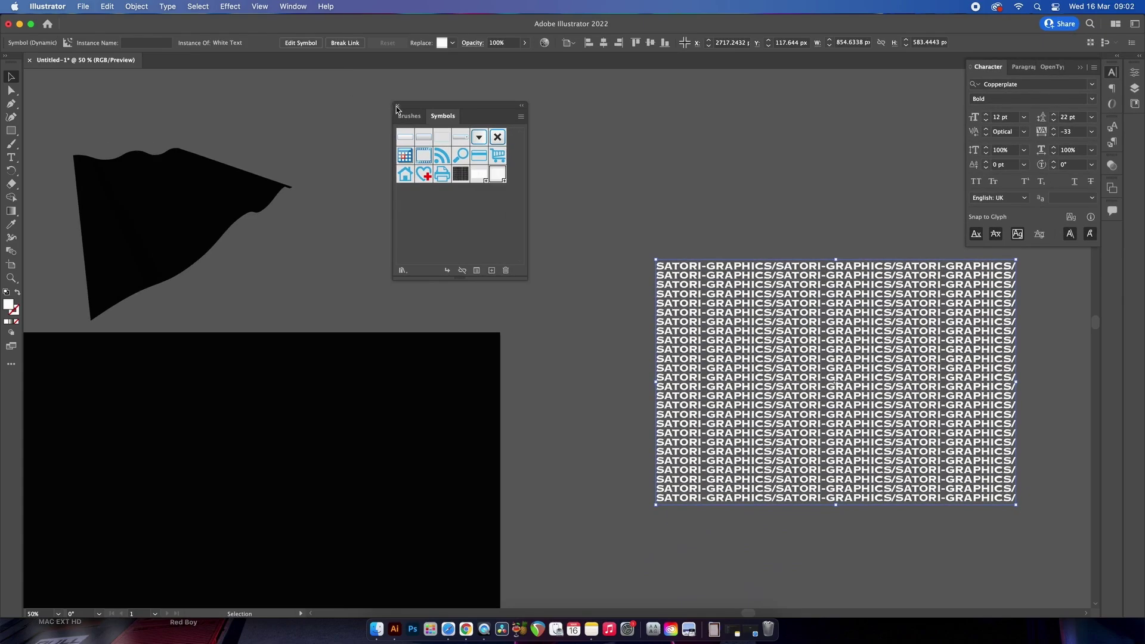
left_click_drag(397, 109, 605, 128)
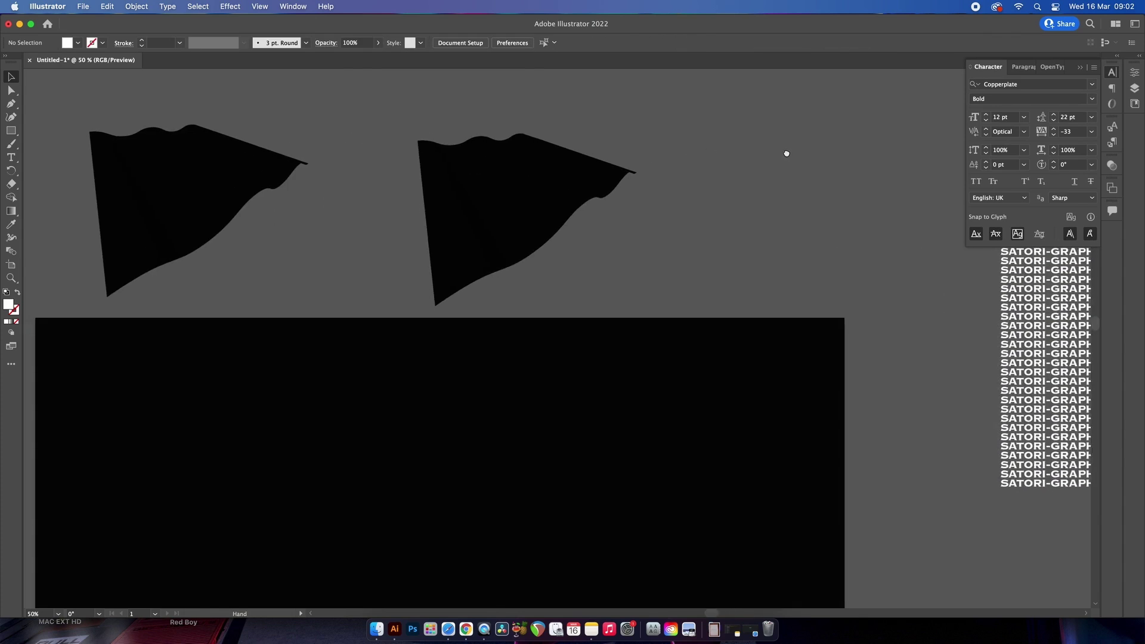
- Show the Appearance panel for the right ribbon, listing its Zig Zag and 3D Extrude & Bevel effects
scroll(785, 153, "left", 5)
scroll(728, 177, "up", 2)
key("super+z")
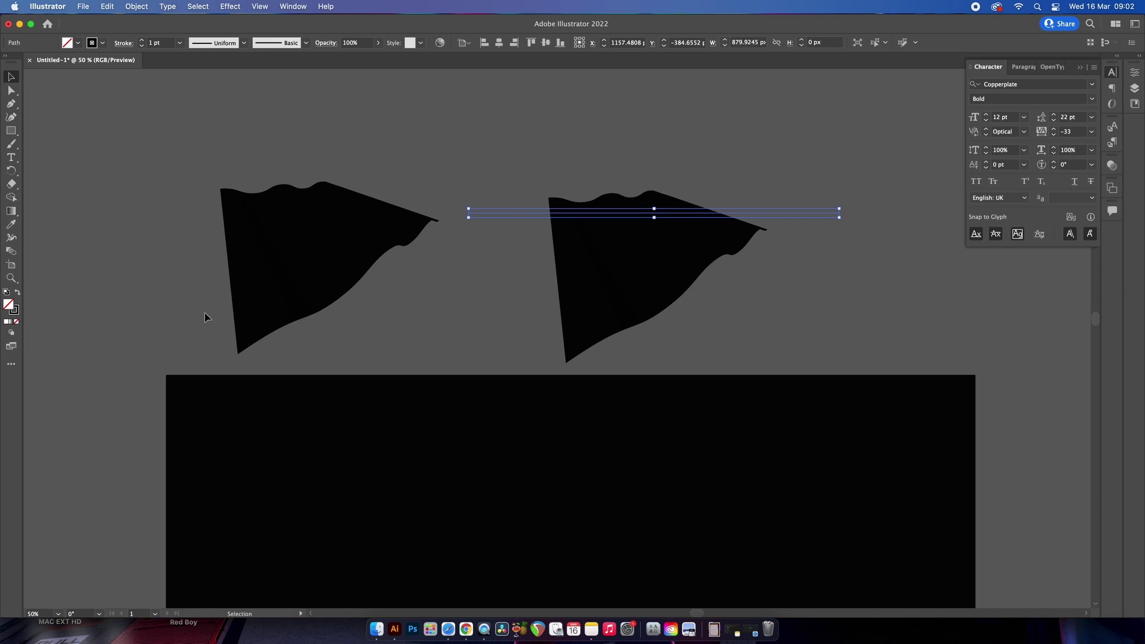
left_click(293, 6)
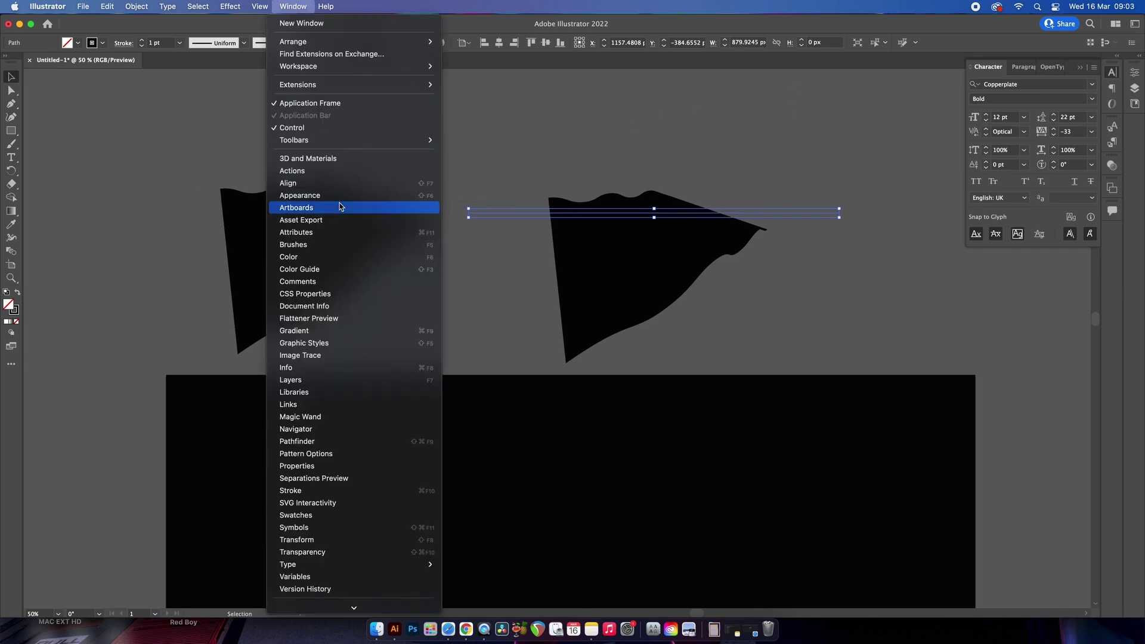
left_click(467, 165)
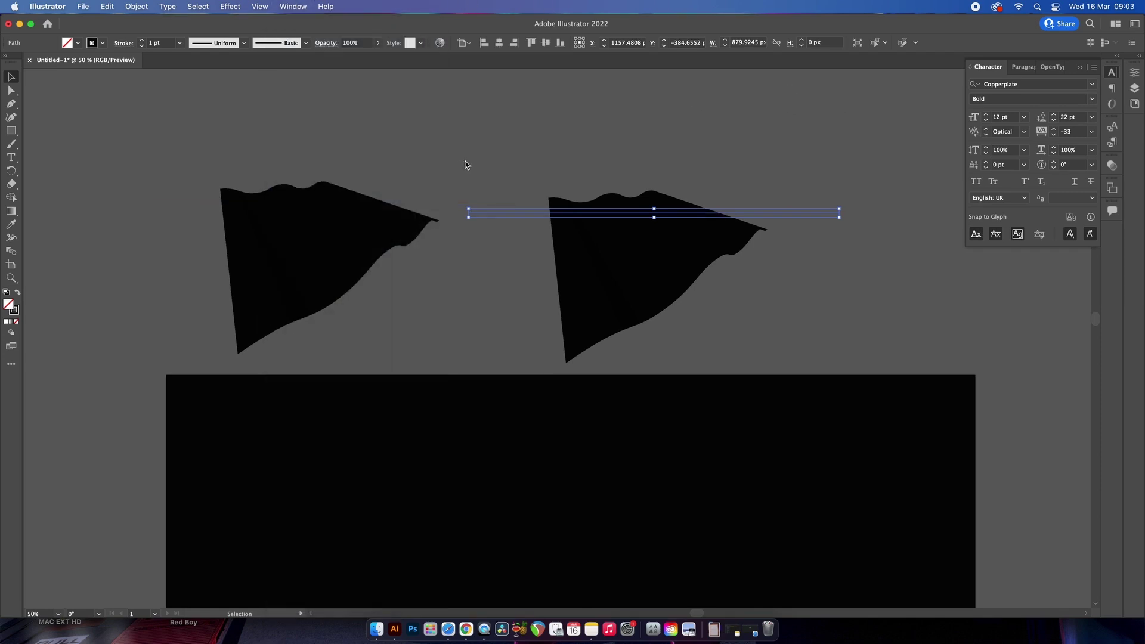
key("shift+F6")
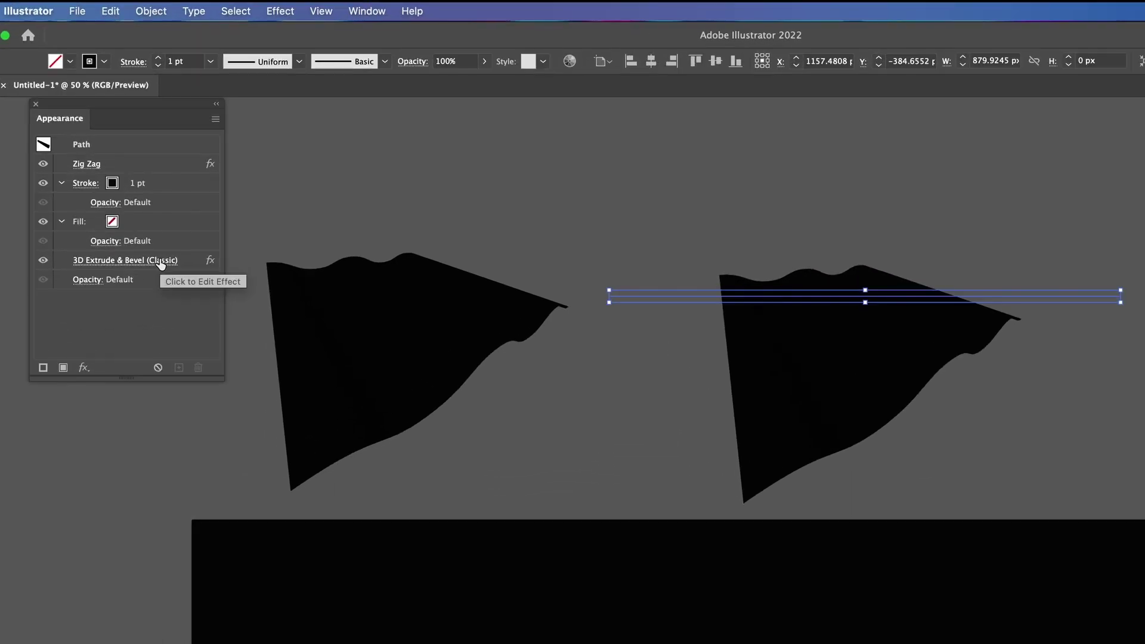
- Open Map Art for the right ribbon's 3D Extrude & Bevel effect and select surface 4 of 5
left_click(161, 264)
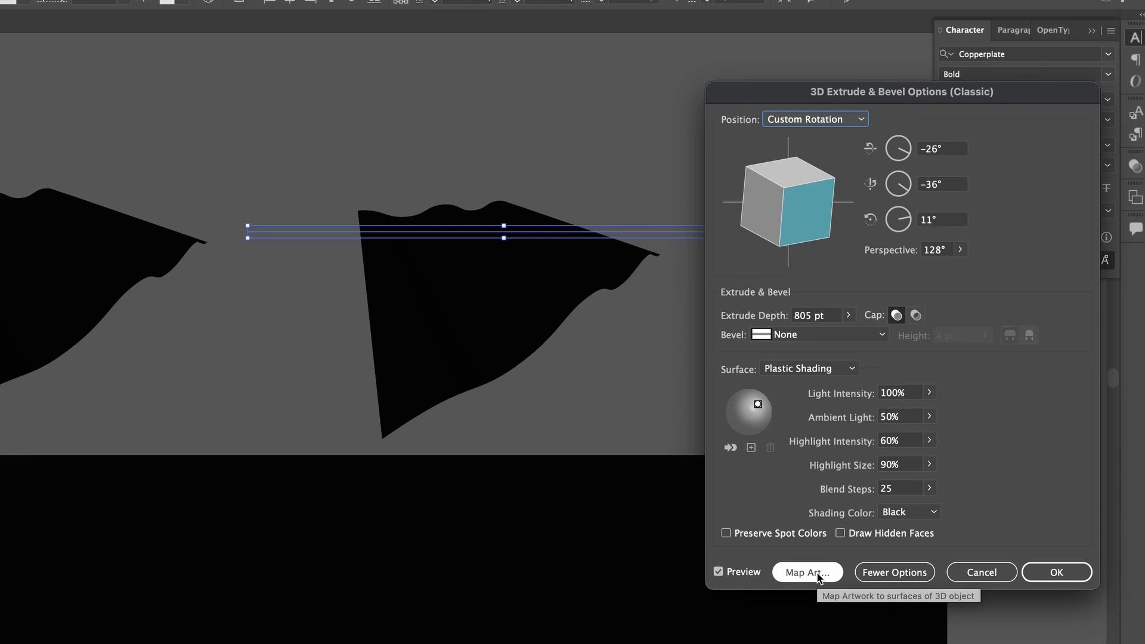
left_click(807, 572)
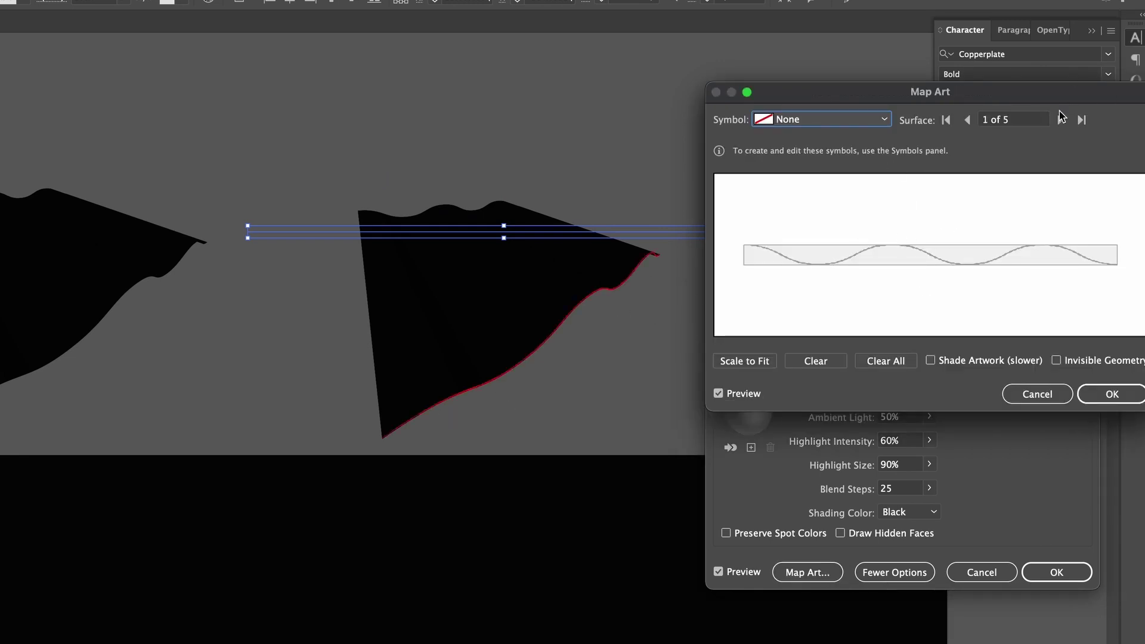
left_click(1061, 121)
left_click(1062, 121)
left_click(1062, 120)
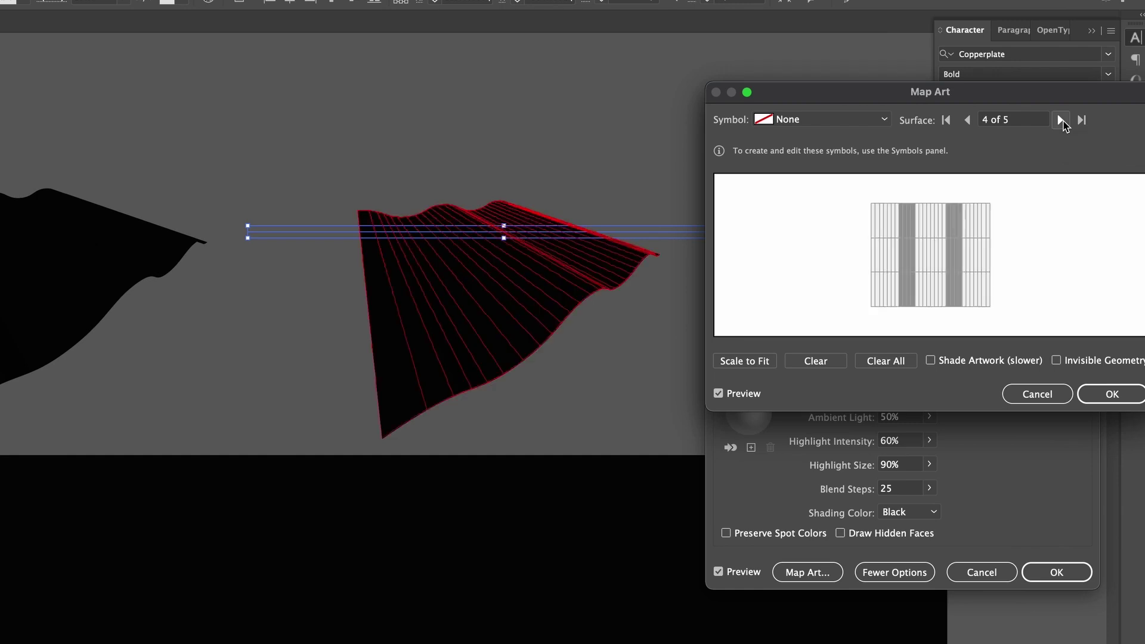
left_click(1061, 120)
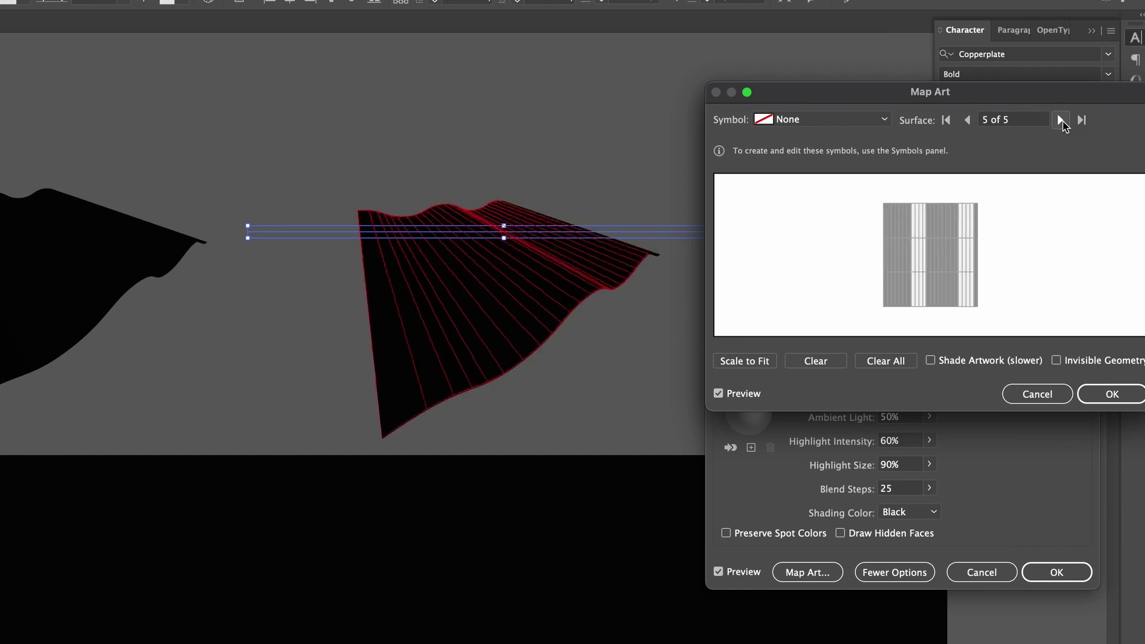
left_click(967, 120)
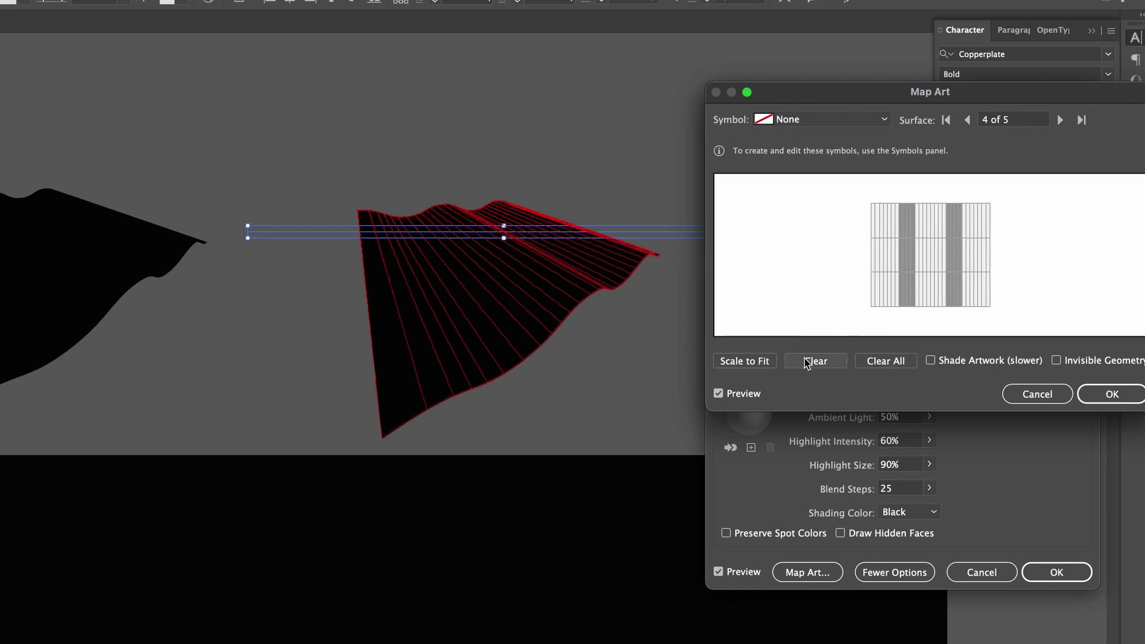
left_click(820, 124)
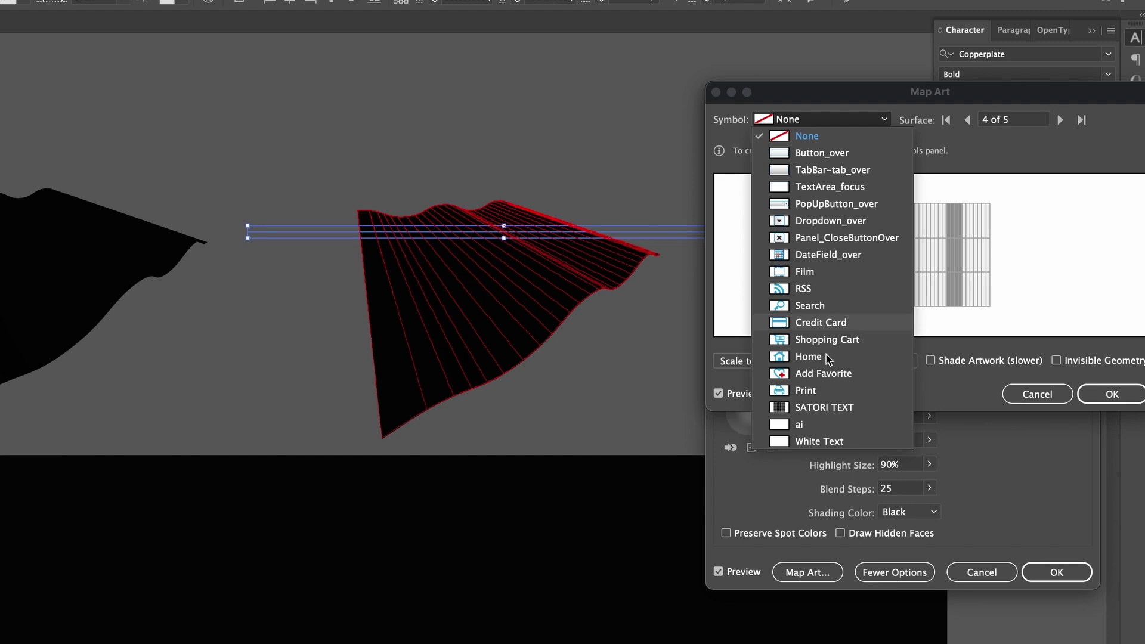
- Map the White Text symbol onto surface 4 with Invisible Geometry, fit it, and apply the 3D effect
left_click(819, 441)
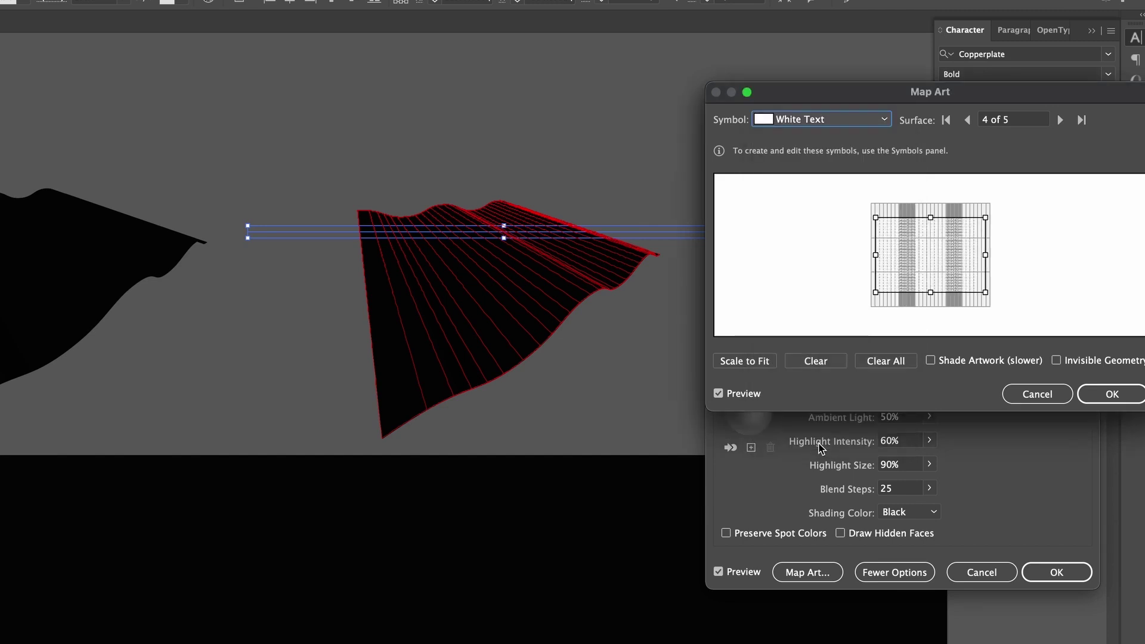
left_click(1075, 362)
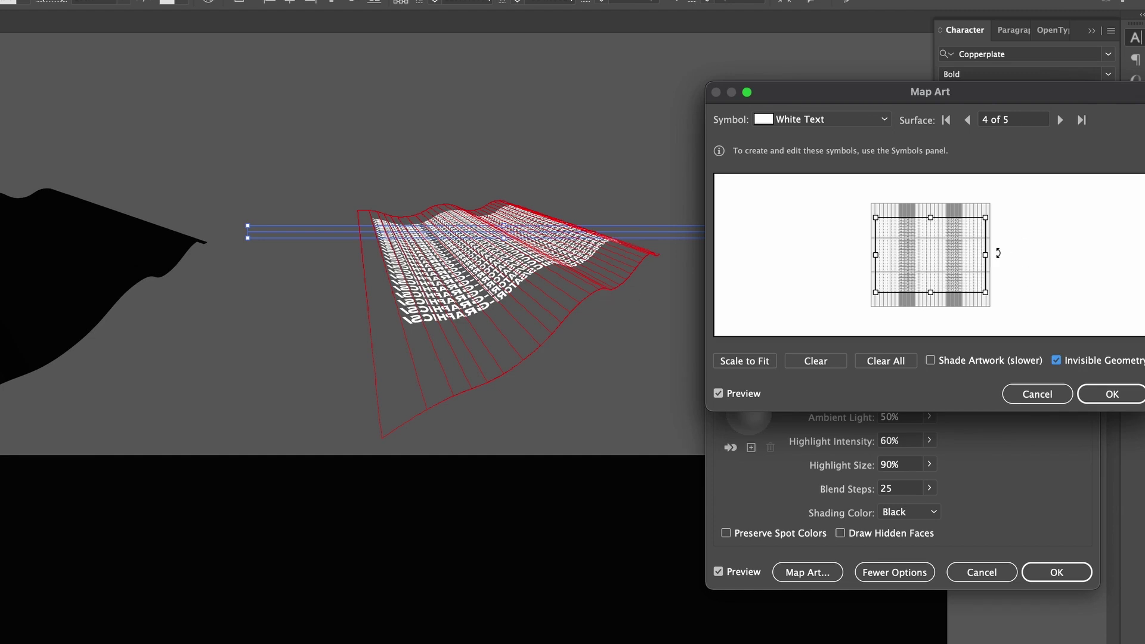
left_click_drag(985, 256, 972, 236)
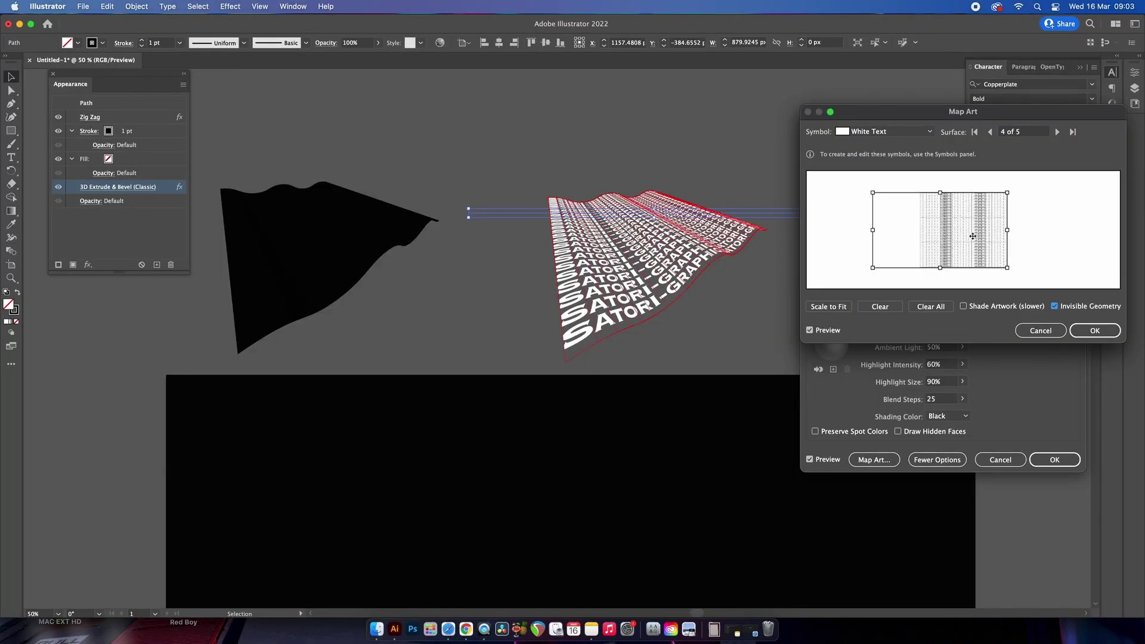
left_click_drag(872, 229, 900, 231)
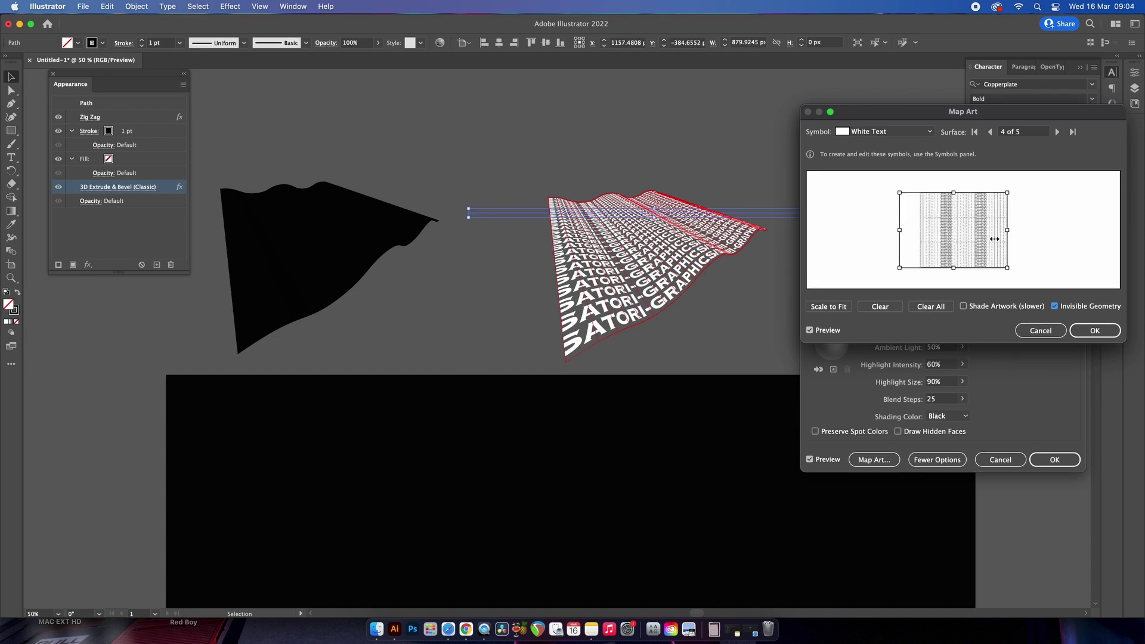
left_click_drag(994, 238, 993, 250)
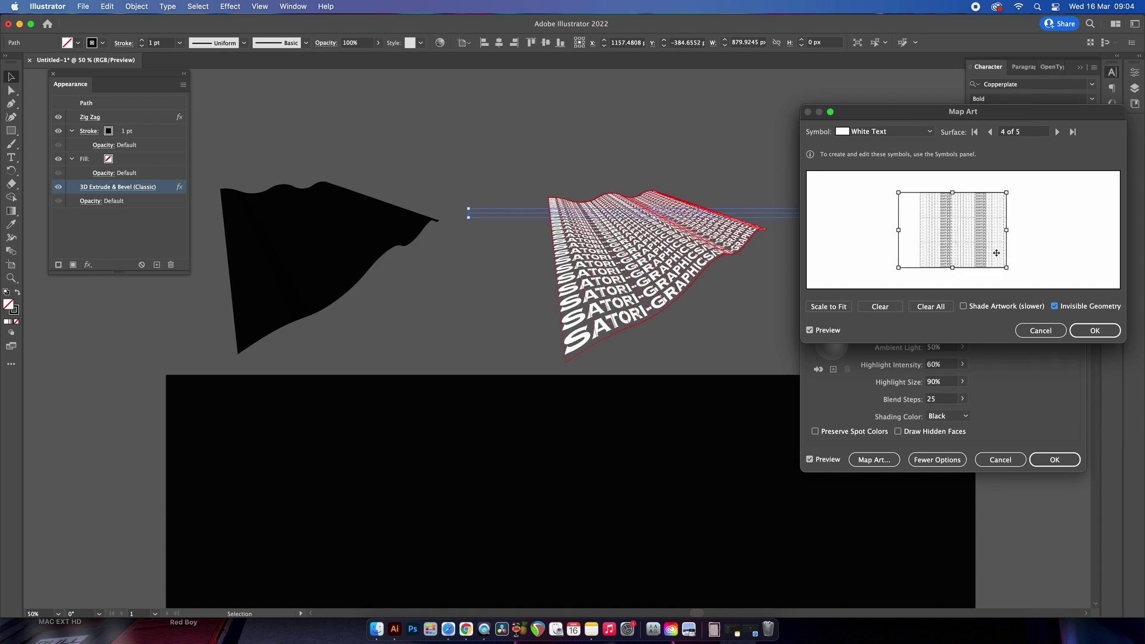
left_click(1097, 332)
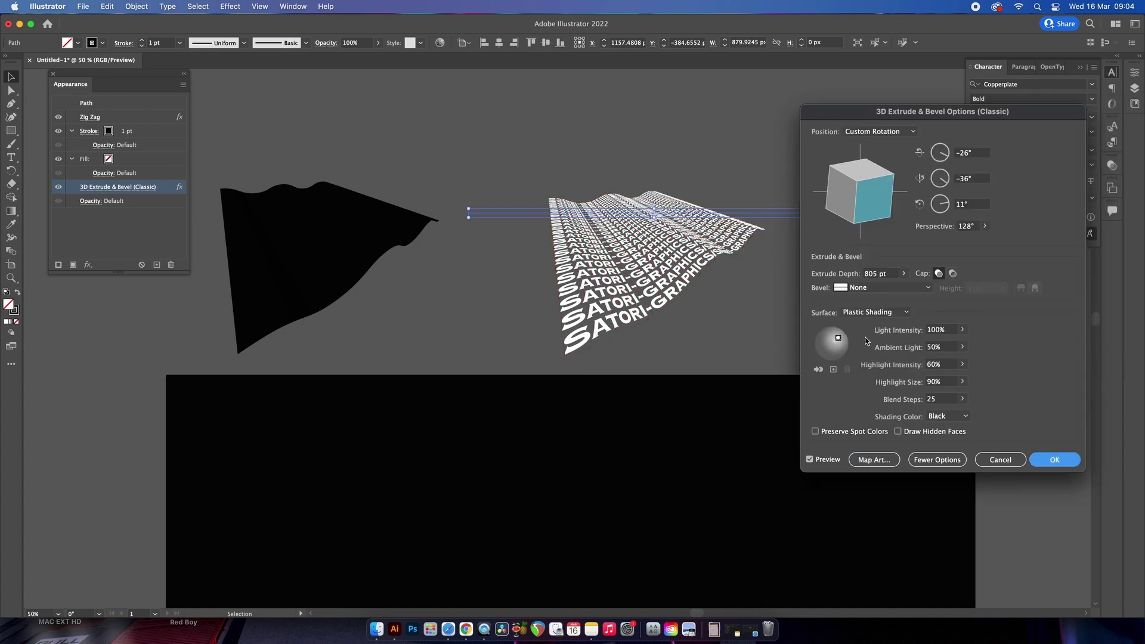
left_click(1050, 458)
- Select the left wave and set its stroke colour to white FFFFFF
left_click(876, 308)
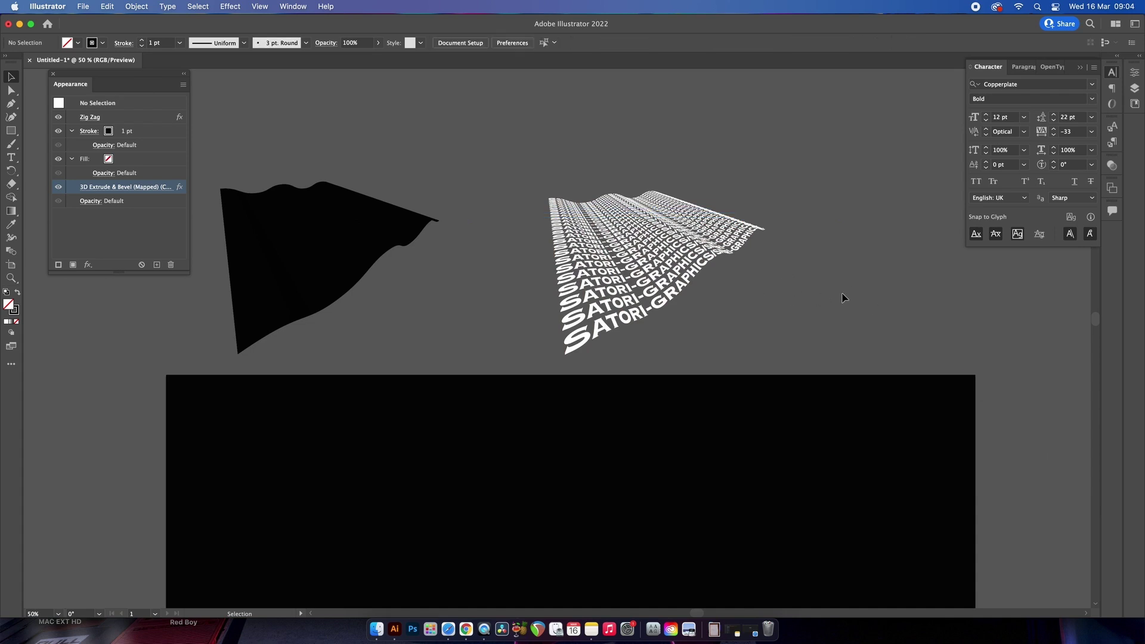
left_click_drag(352, 243, 387, 246)
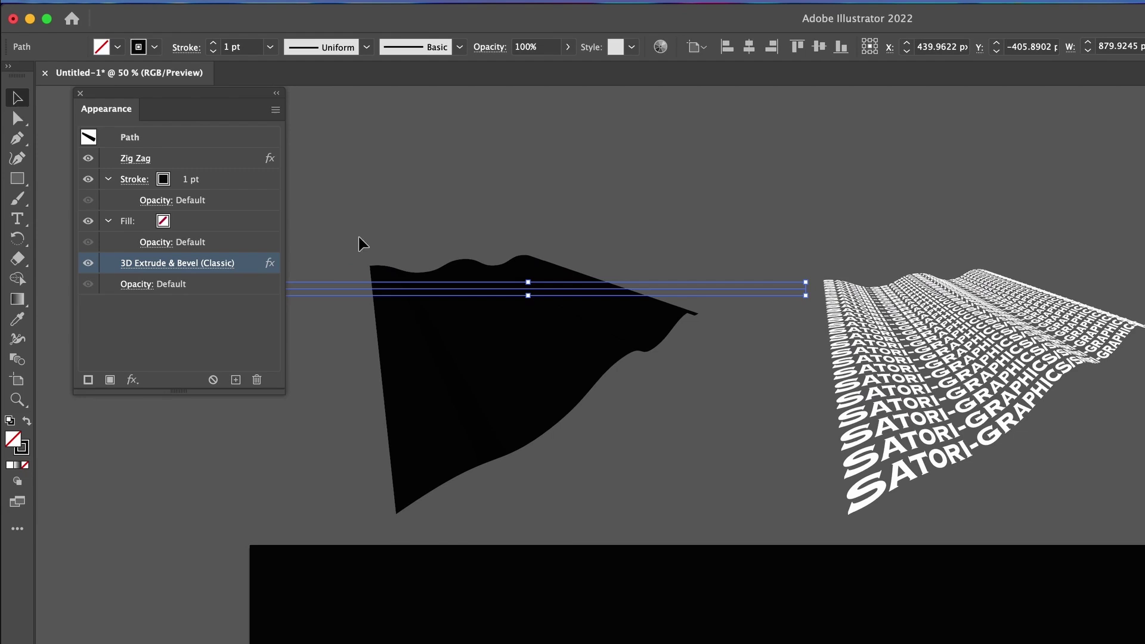
left_click(26, 451)
double_click(27, 456)
left_click_drag(648, 377, 619, 340)
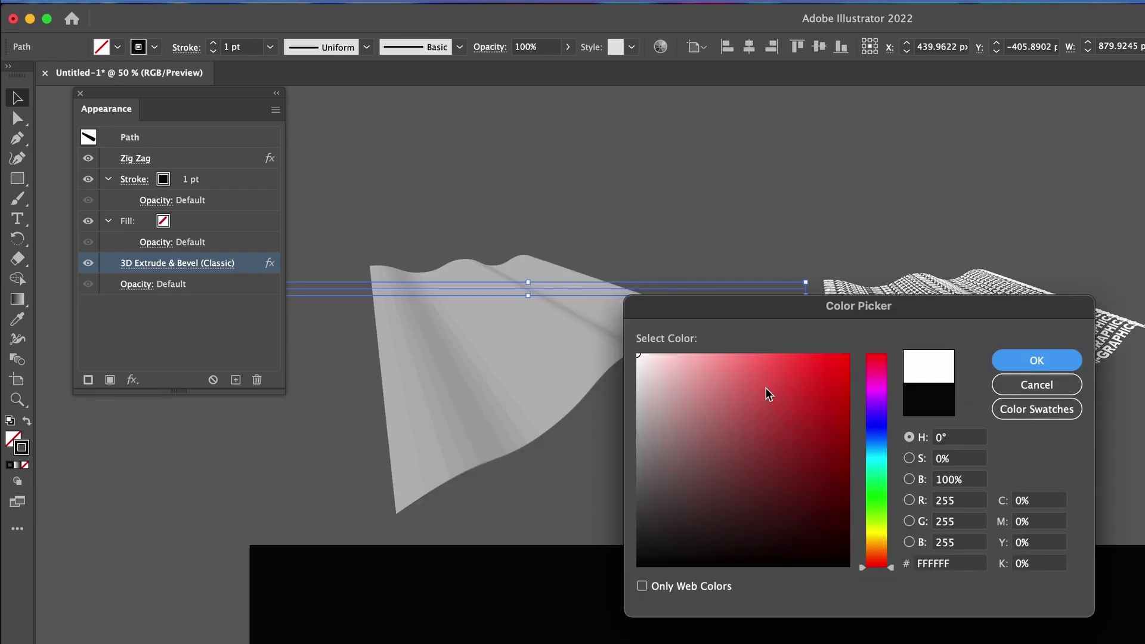
key("Return")
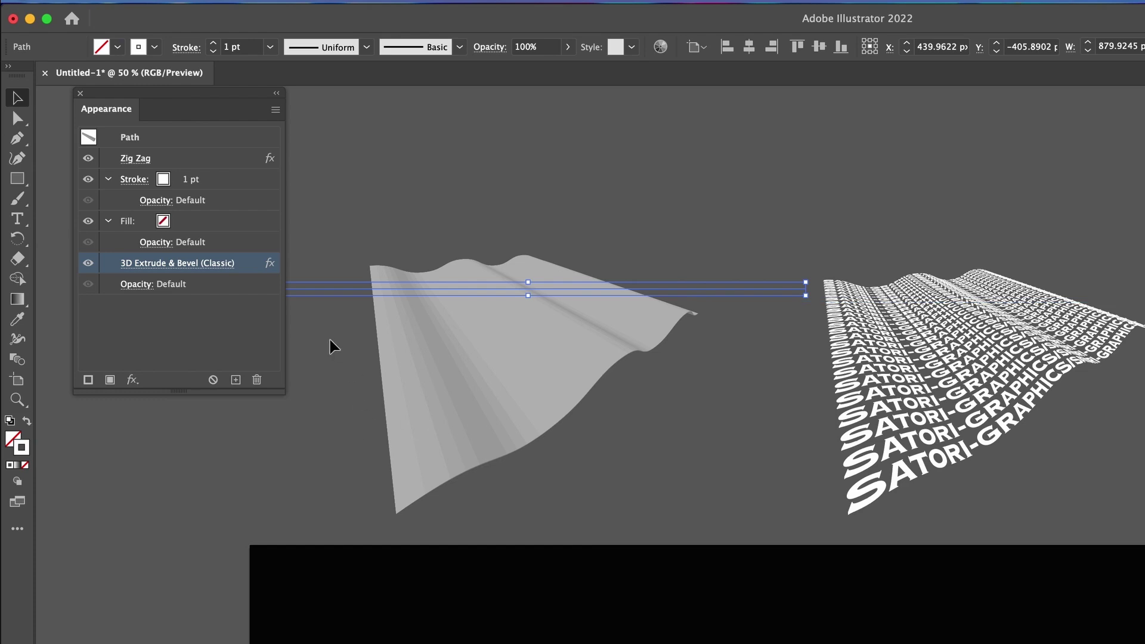
- Brighten the plain wave's 3D Extrude & Bevel lighting, then stack it over the lettered wave
left_click(204, 270)
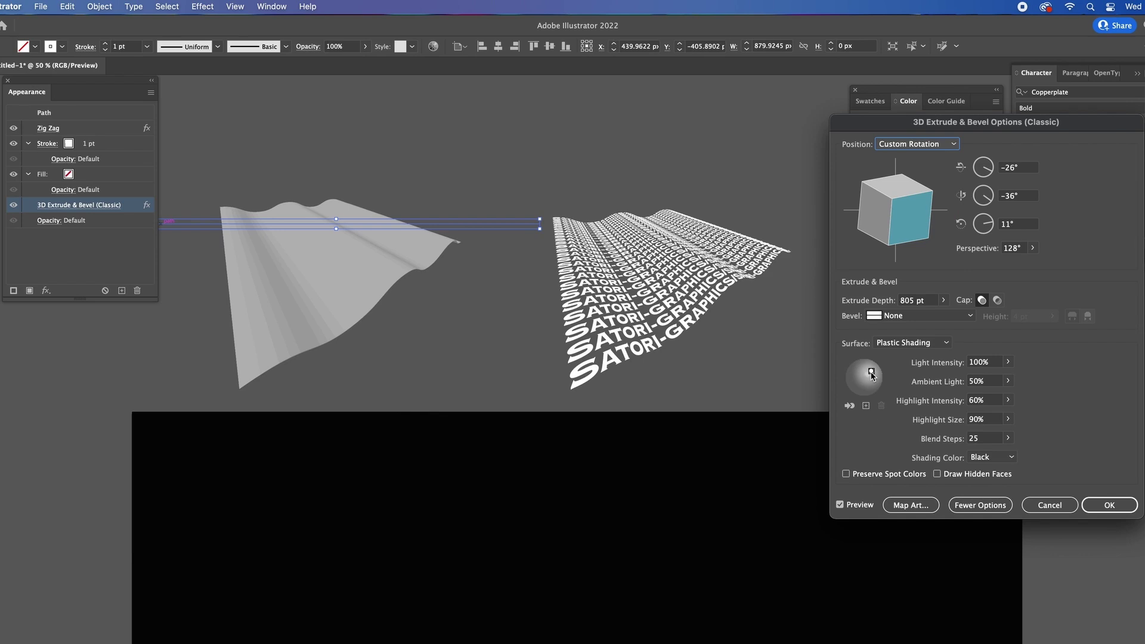
left_click_drag(871, 374, 858, 366)
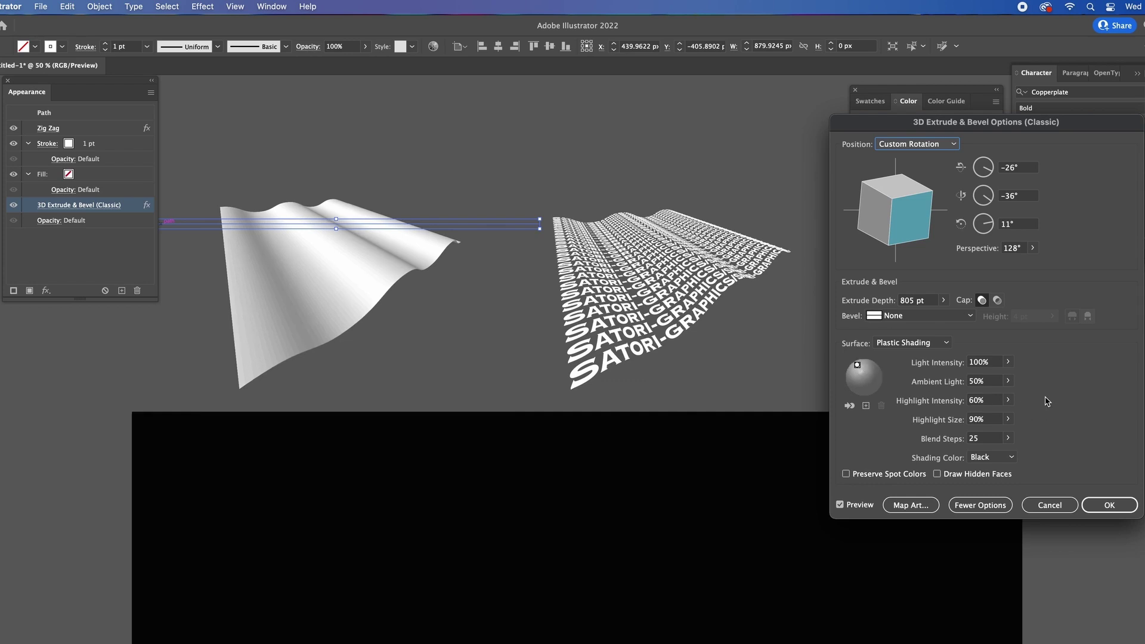
key("Return")
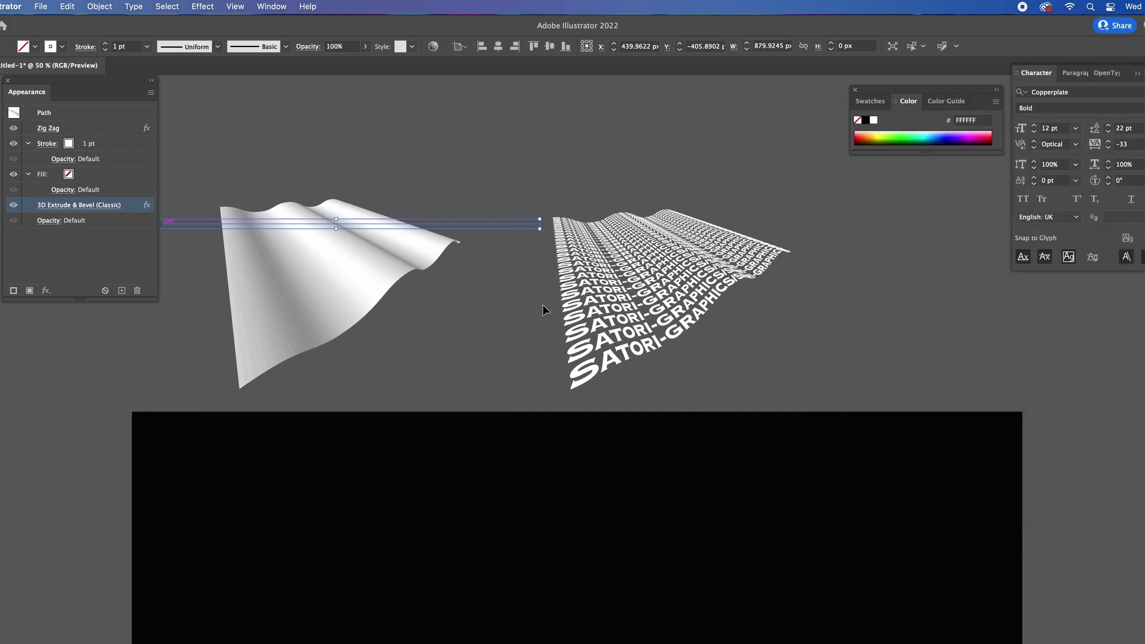
left_click_drag(365, 276, 671, 278)
- Move the white wave onto the black artboard, zoom in, and show the Transparency panel
left_click(478, 151)
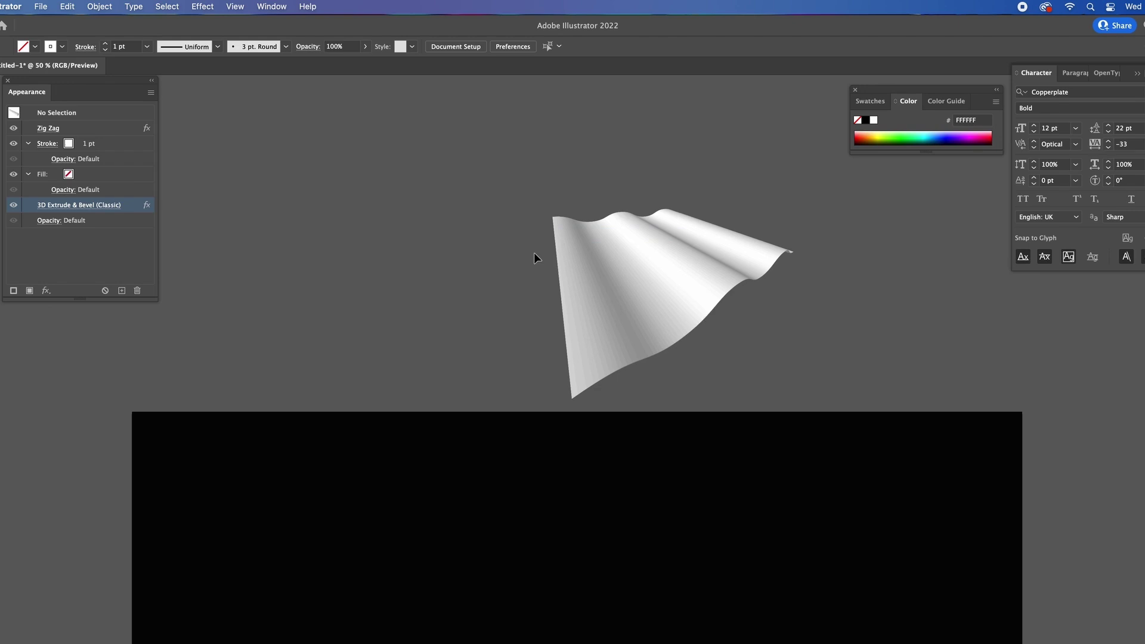
left_click_drag(580, 347, 659, 366)
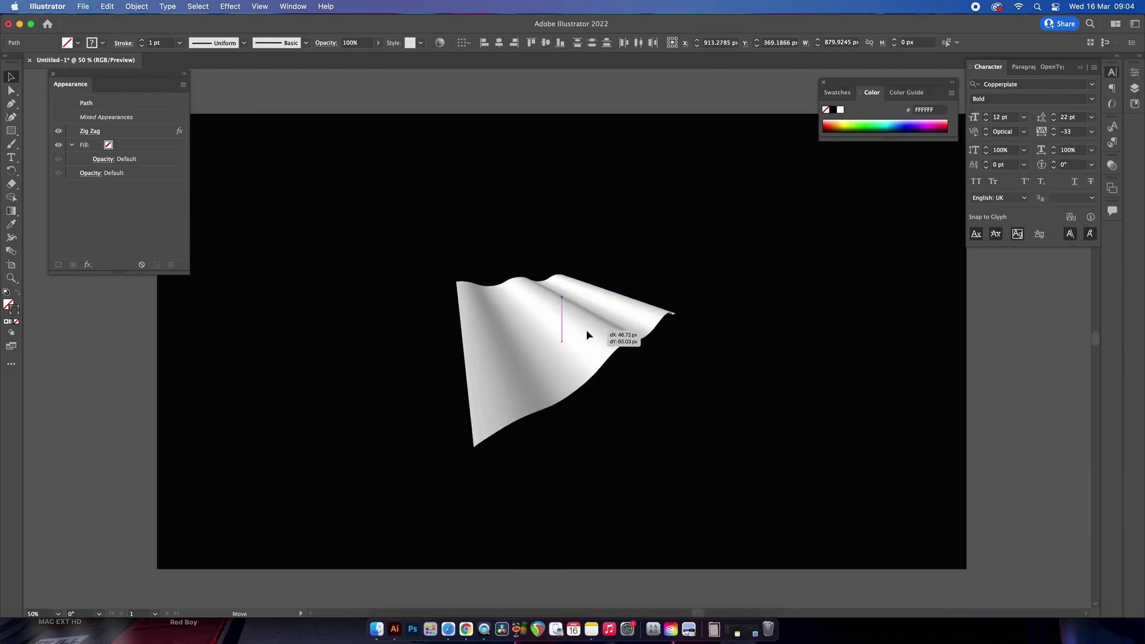
key("super+equal")
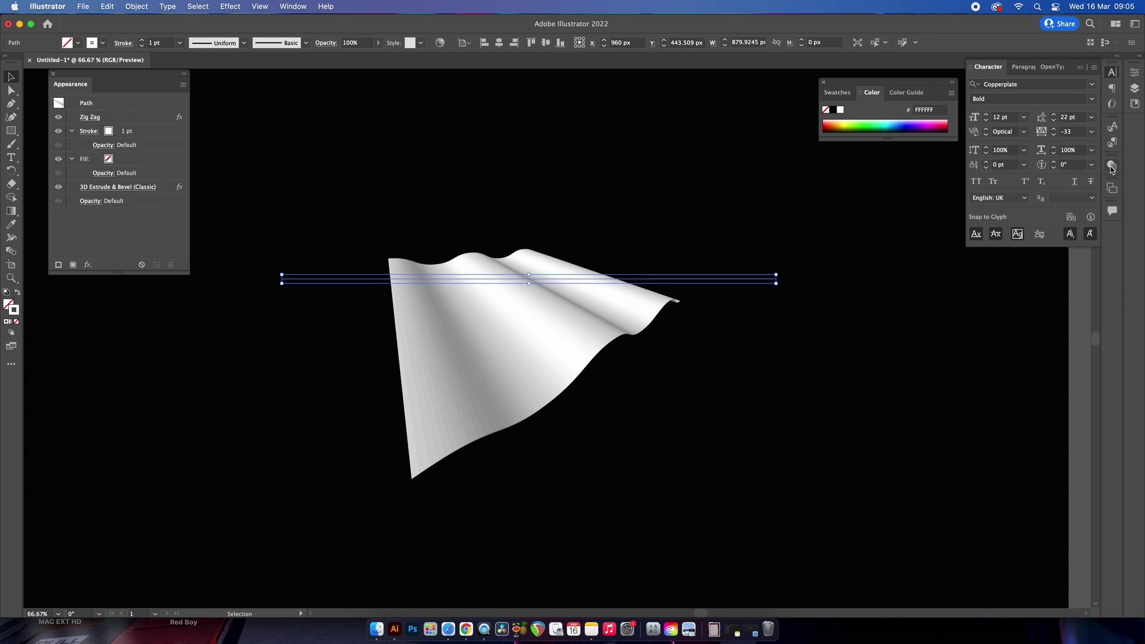
left_click(1111, 165)
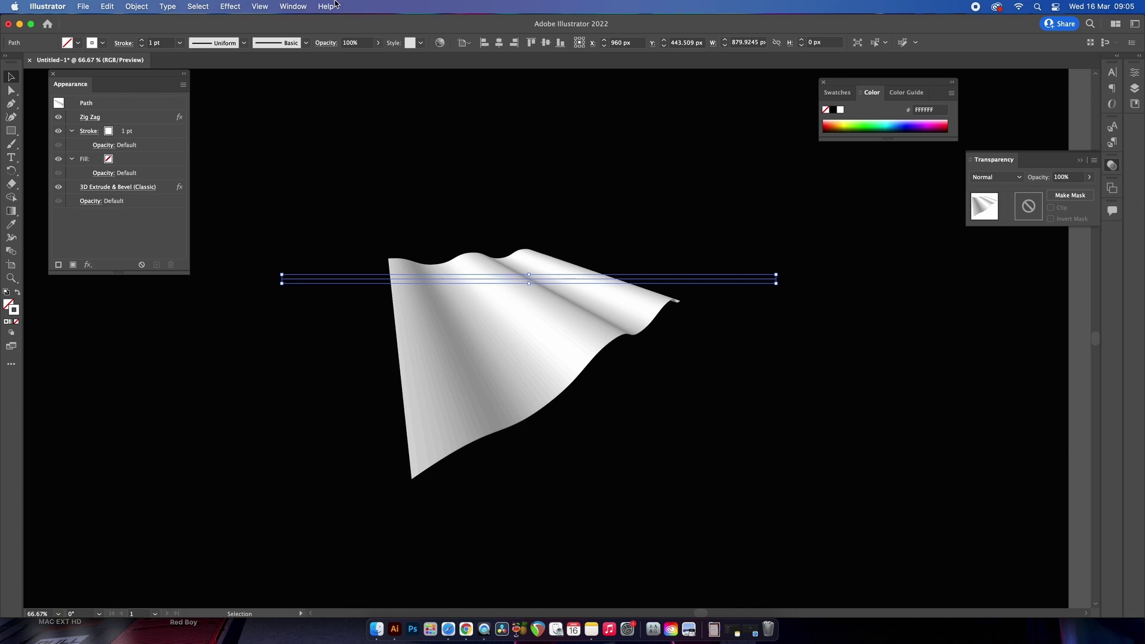
- Set the white wave's Transparency blend mode to Multiply to reveal the SATORI-GRAPHICS text
left_click(293, 7)
left_click(890, 445)
left_click(995, 177)
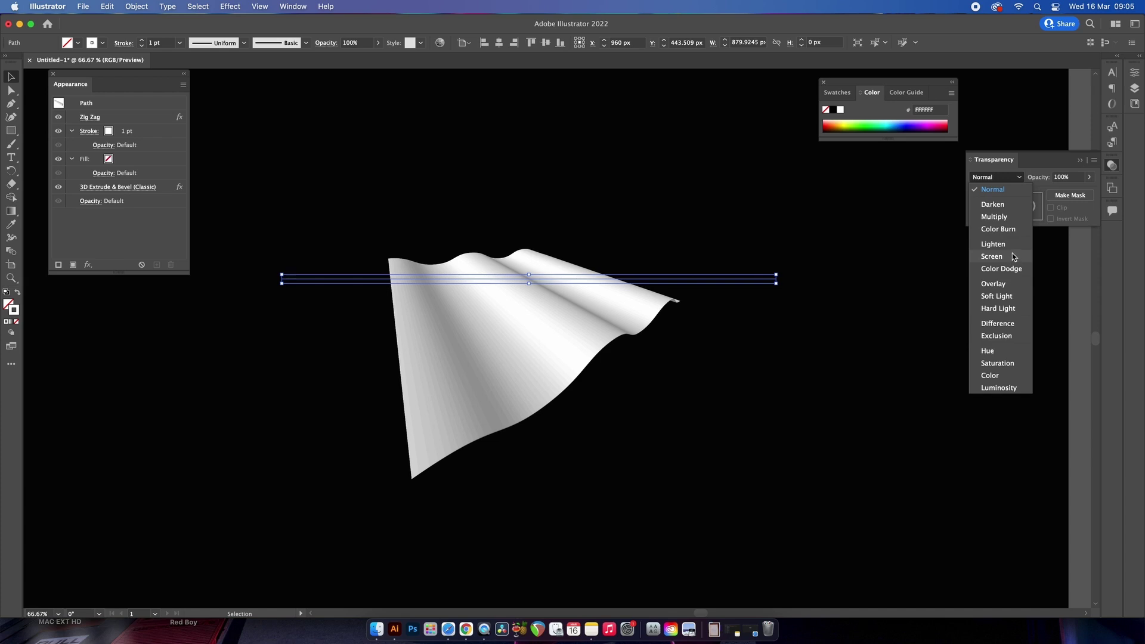
left_click(1009, 218)
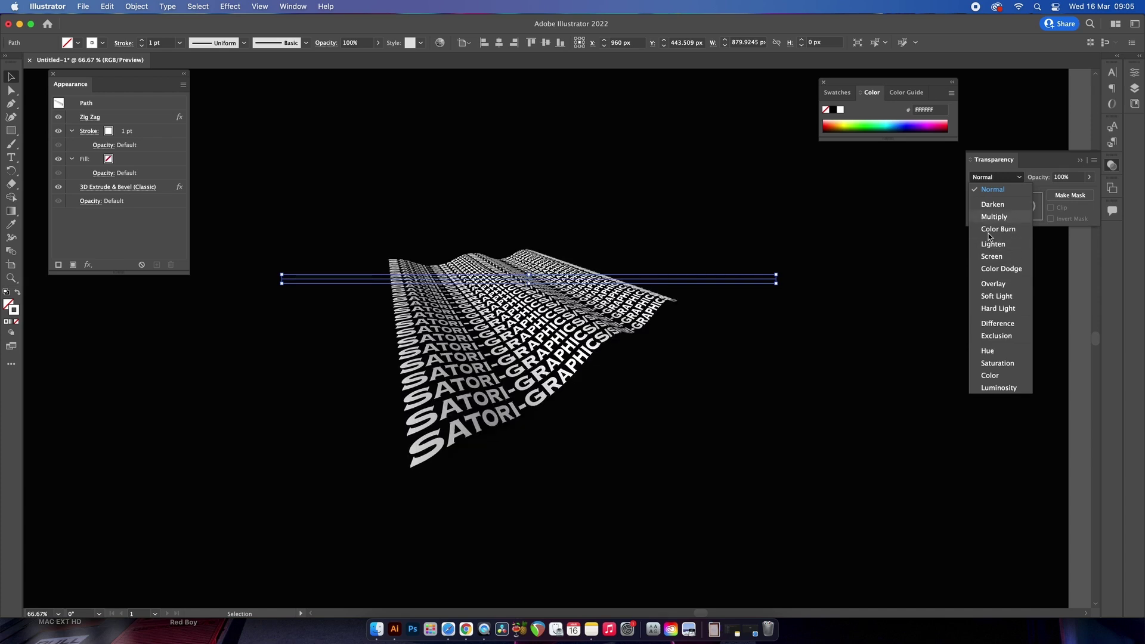
- Expand the wave's appearance with Object > Expand Appearance and scale it up on the artboard
left_click(845, 358)
scroll(756, 381, "down", 1)
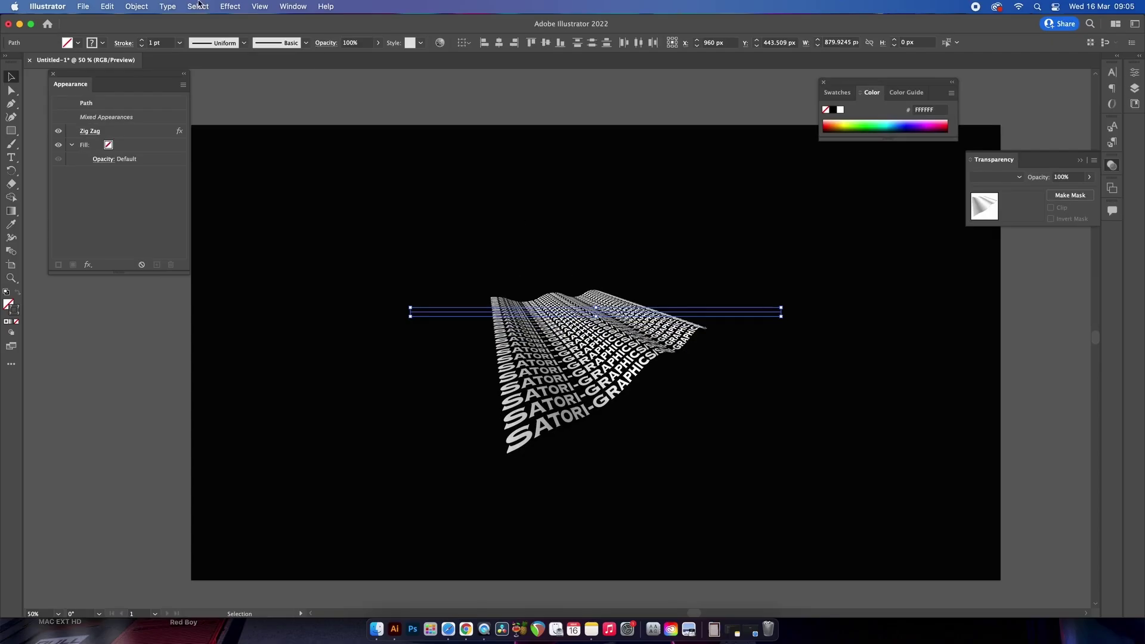
left_click(137, 6)
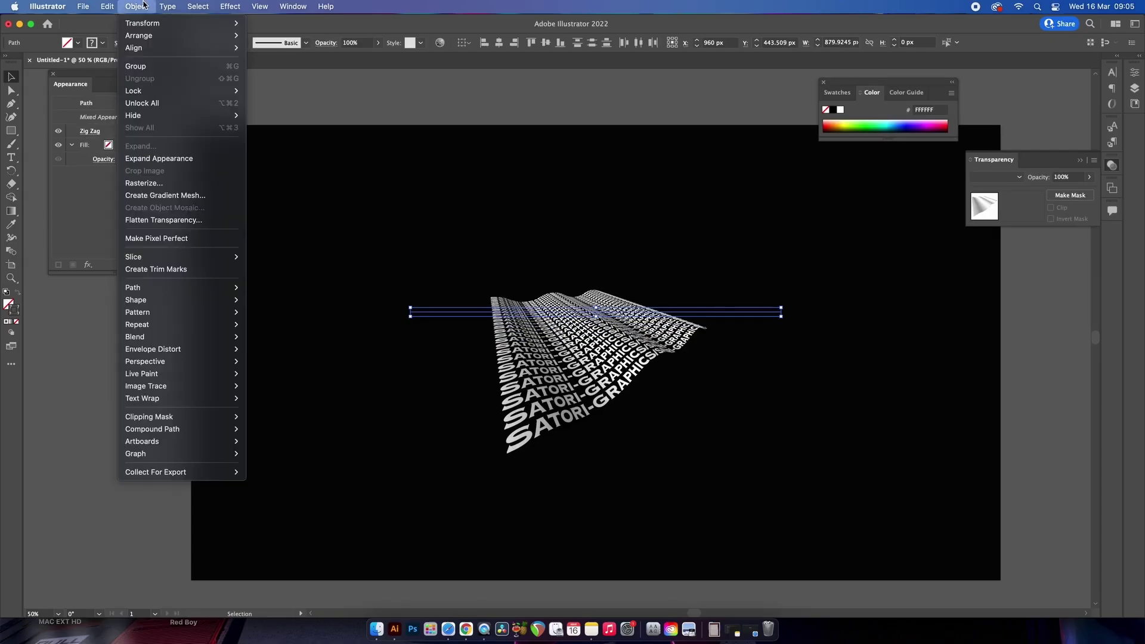
left_click(192, 159)
left_click_drag(709, 289, 807, 242)
left_click(835, 381)
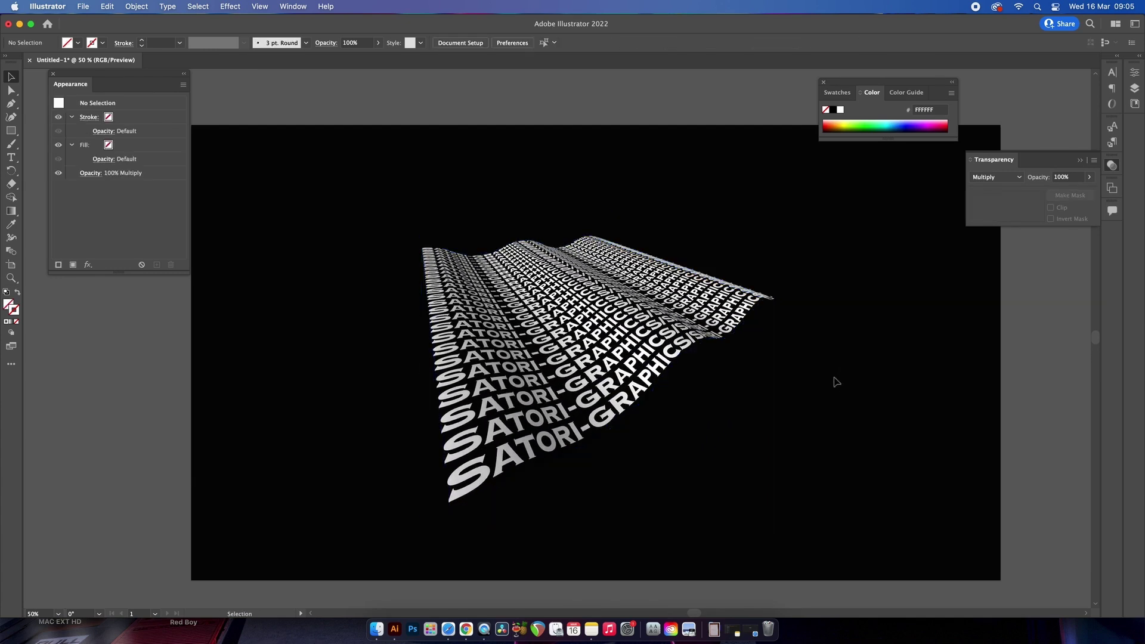